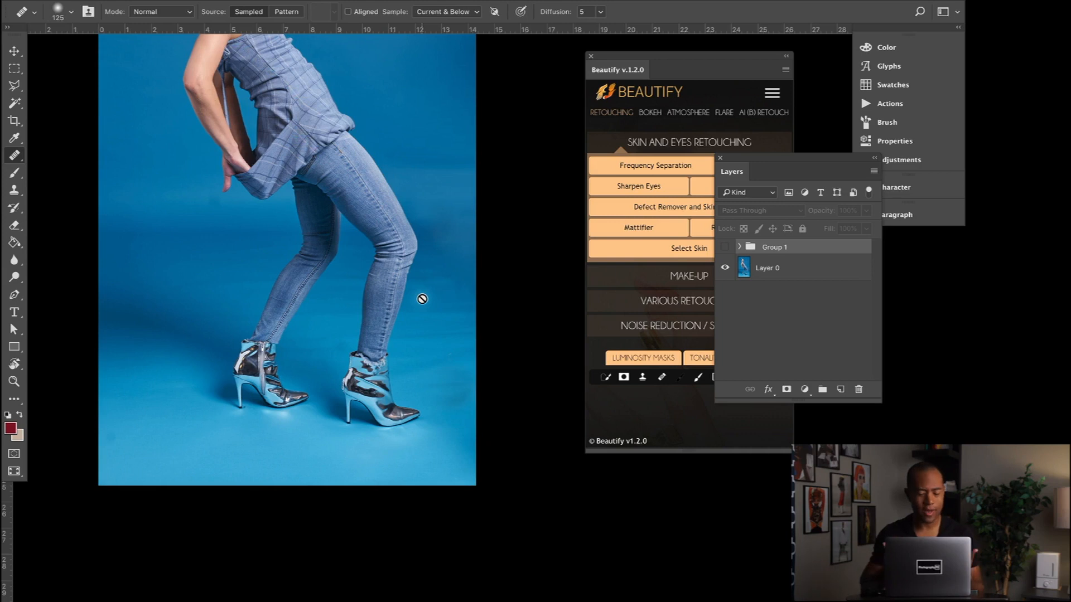
# - Examine the full photo's blue backdrop and compare it with Group 1 shown and hidden
pyautogui.scroll(1, 468, 344)
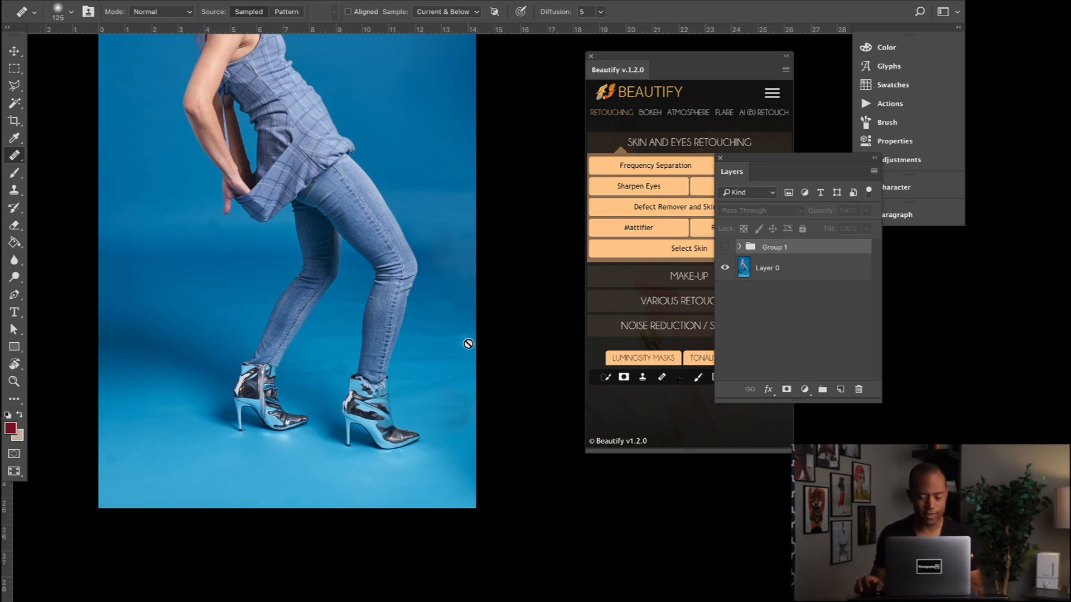
pyautogui.scroll(4, 467, 344)
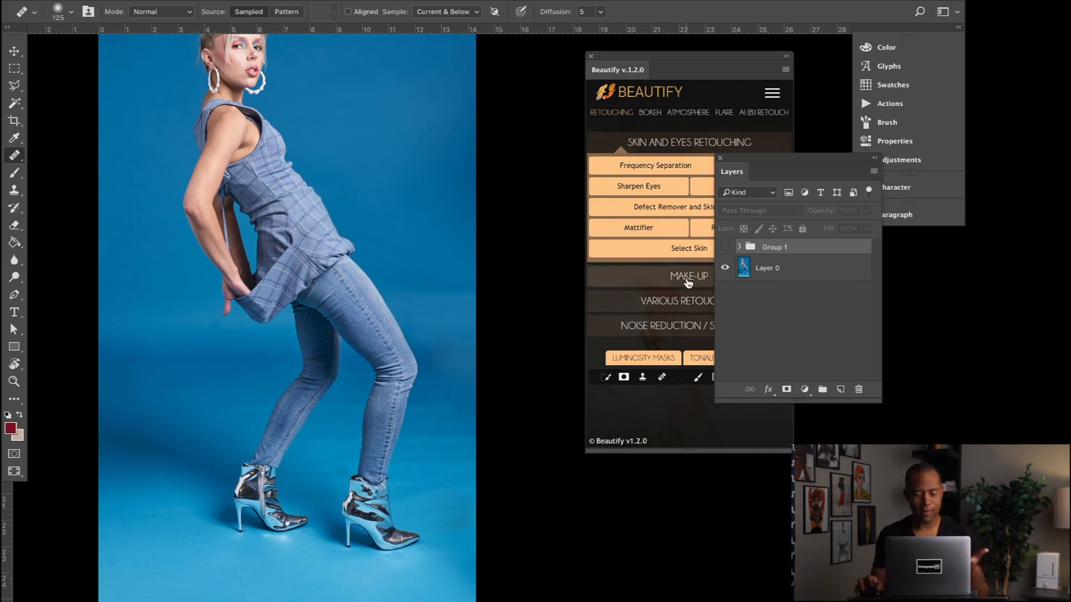
pyautogui.scroll(2, 547, 301)
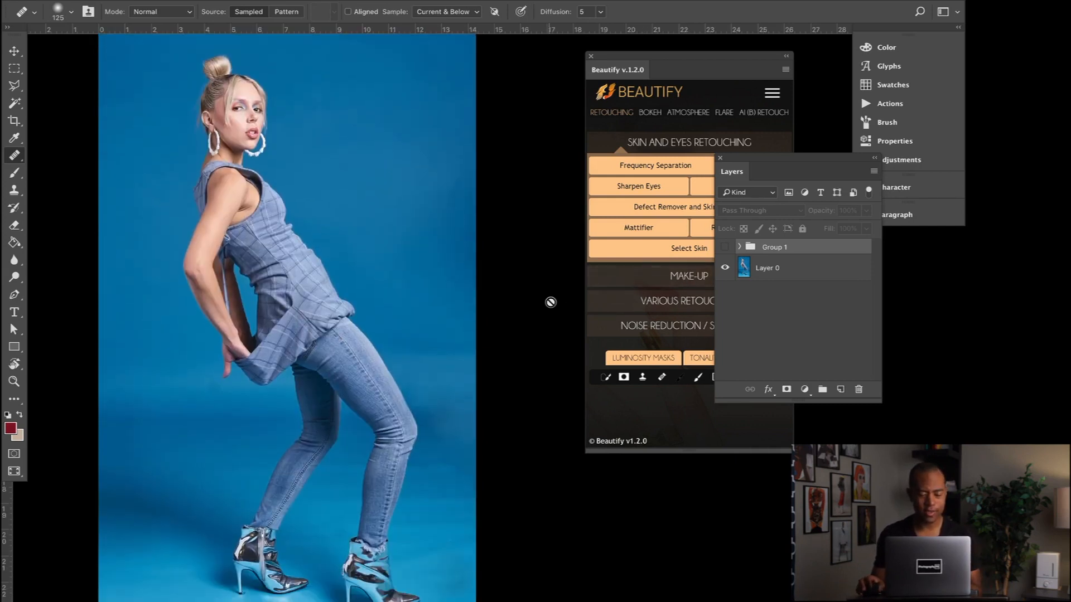
pyautogui.click(723, 247)
pyautogui.scroll(-4, 531, 280)
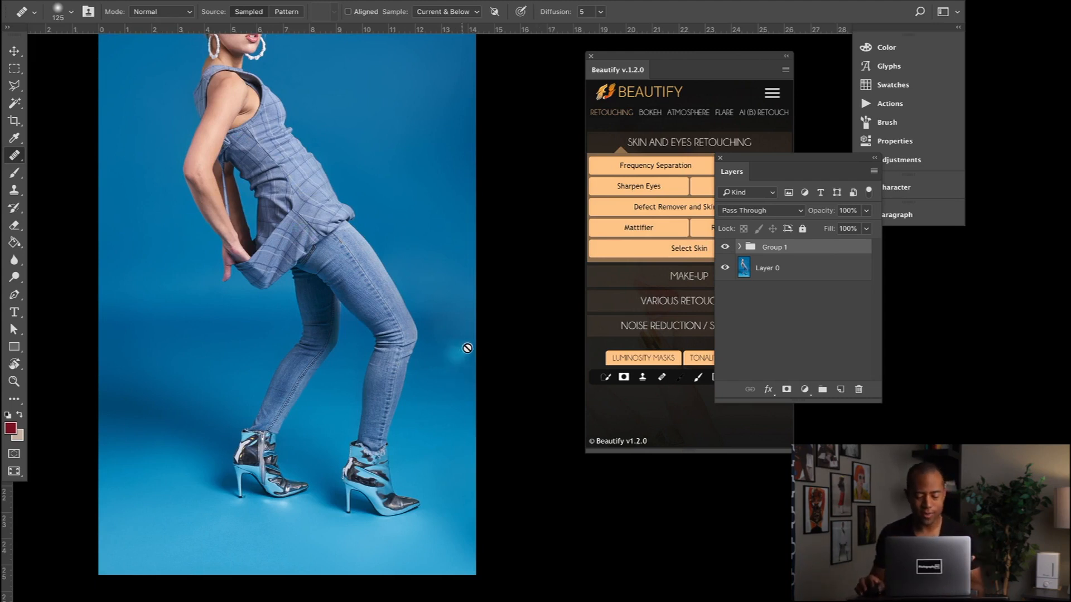
pyautogui.scroll(4, 479, 325)
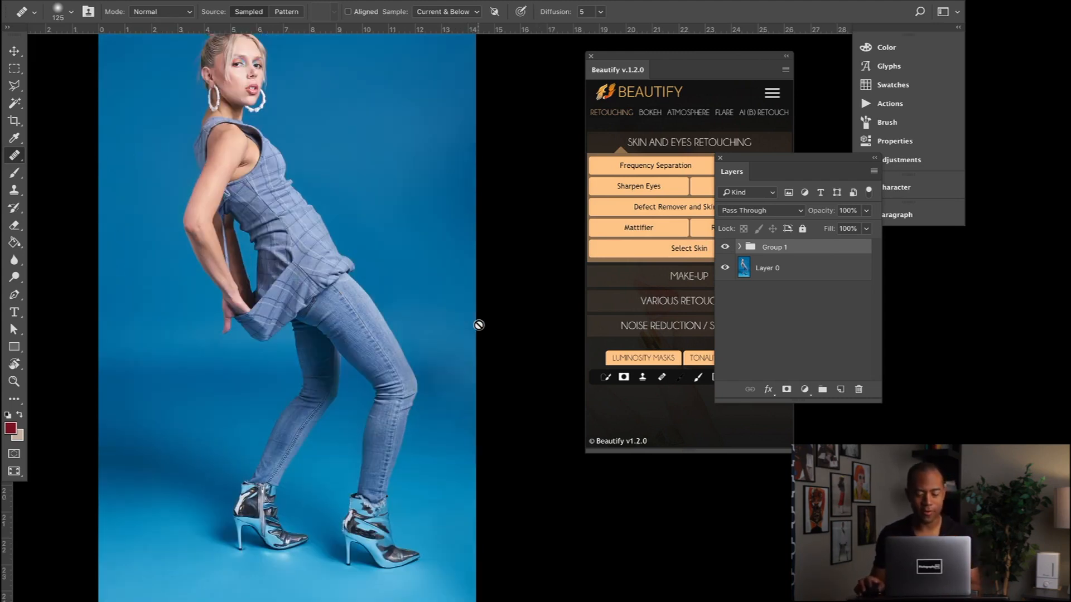
pyautogui.scroll(-1, 478, 325)
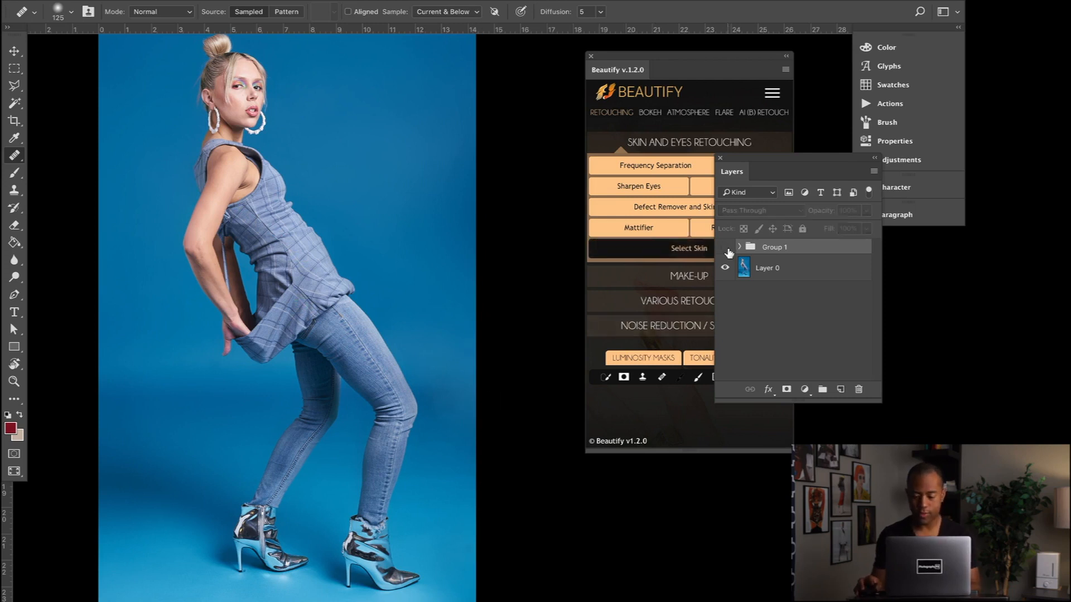
pyautogui.click(726, 248)
pyautogui.click(726, 248)
pyautogui.click(726, 249)
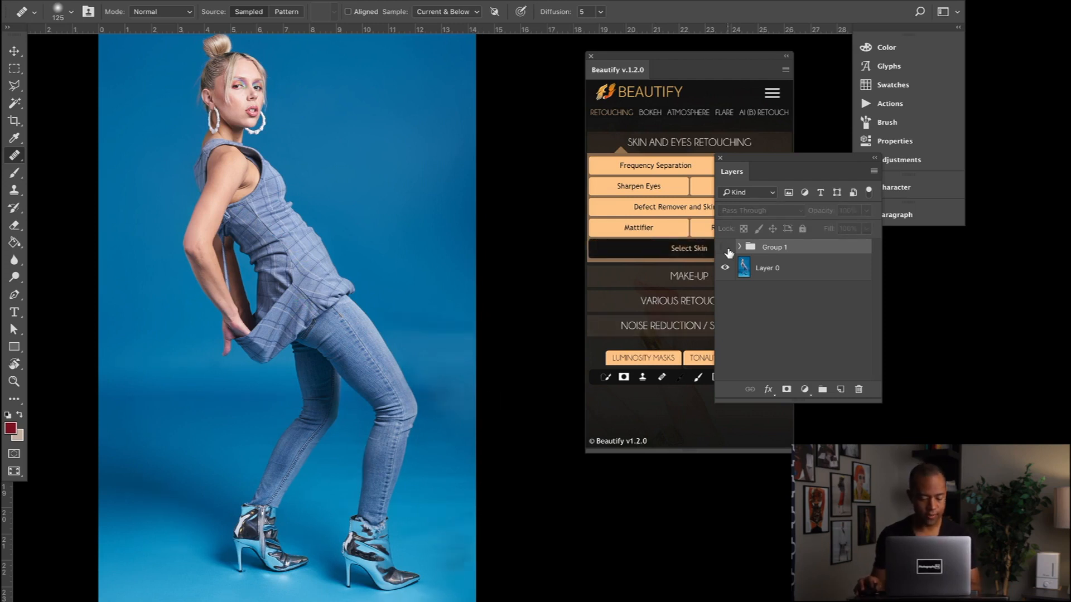
pyautogui.click(726, 248)
pyautogui.scroll(-2, 536, 298)
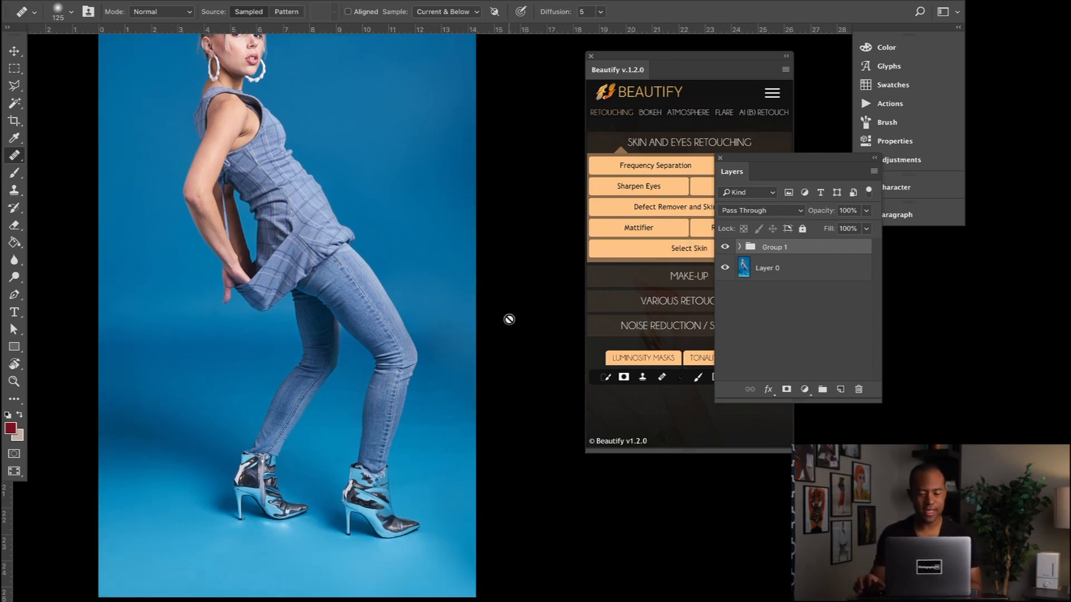
pyautogui.scroll(1, 508, 319)
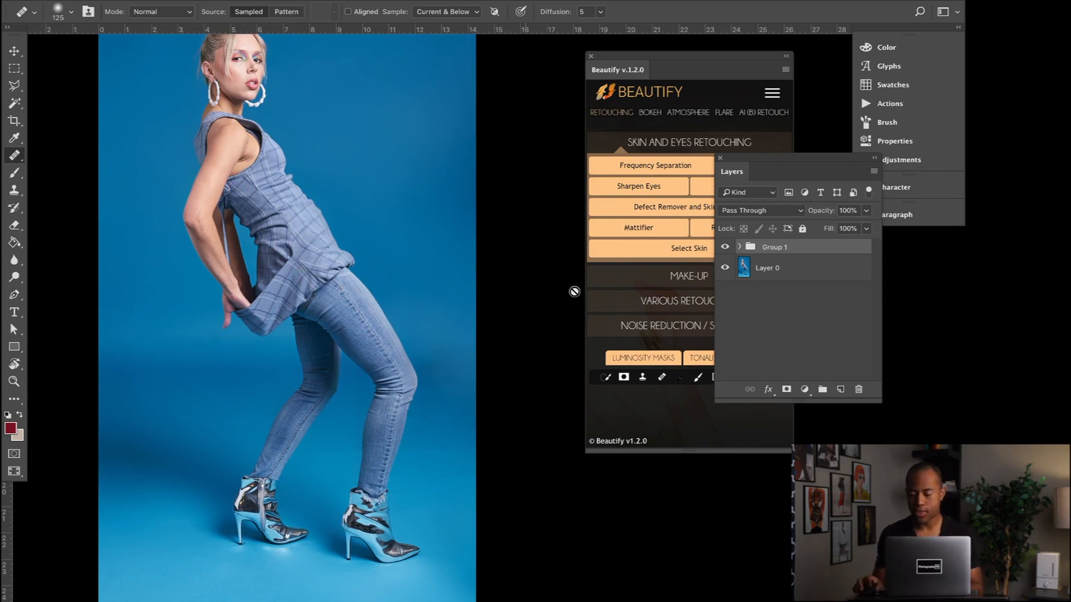
# - Apply the Plastic Skin effect from the Beautify AI retouch set to Layer 0
pyautogui.click(779, 275)
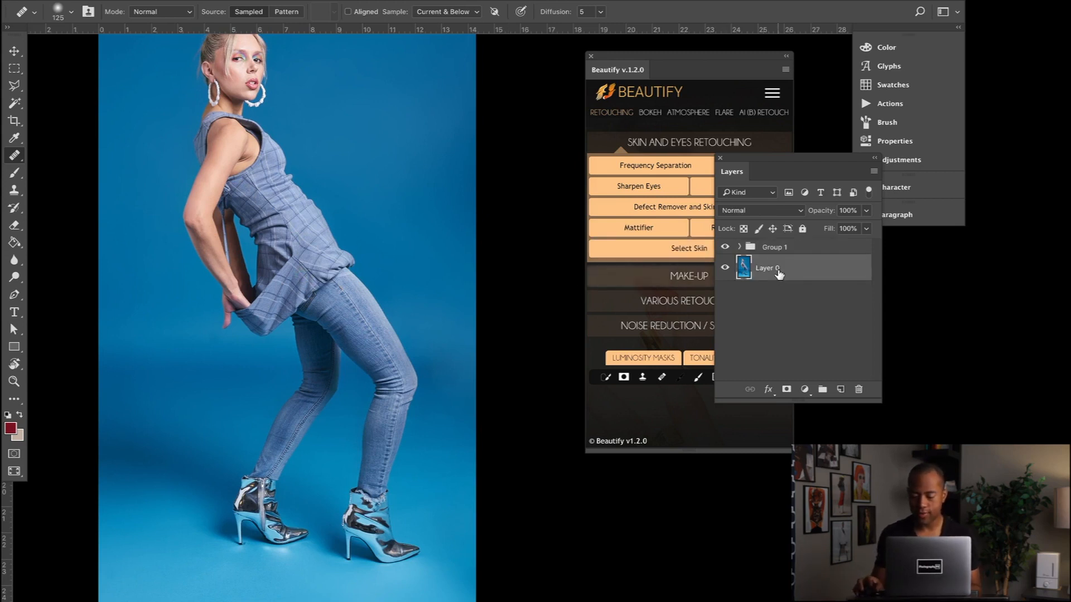
pyautogui.moveTo(675, 67); pyautogui.dragTo(618, 57)
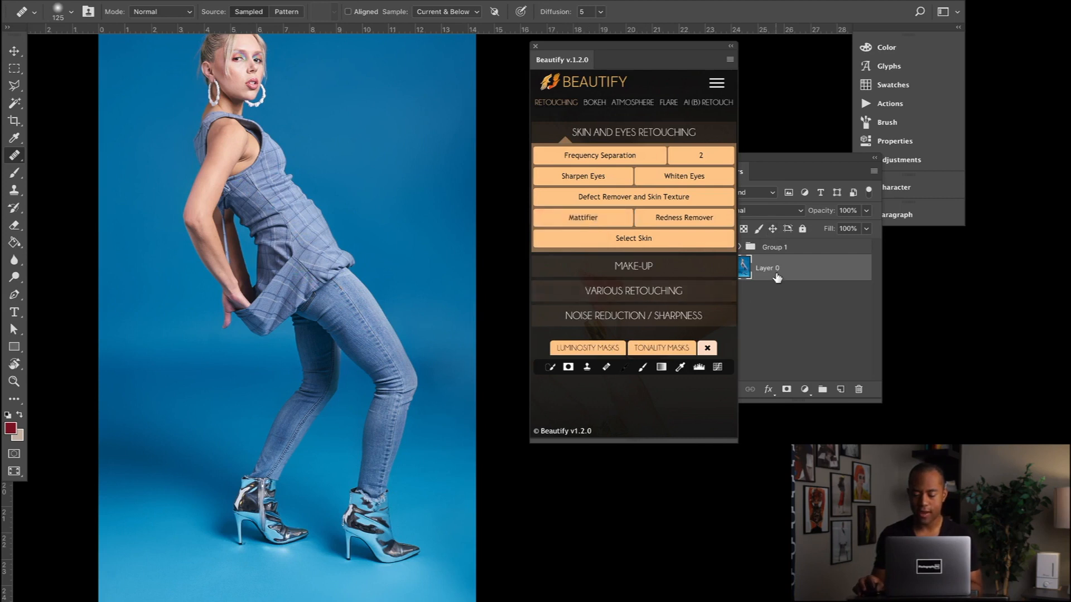
pyautogui.click(709, 105)
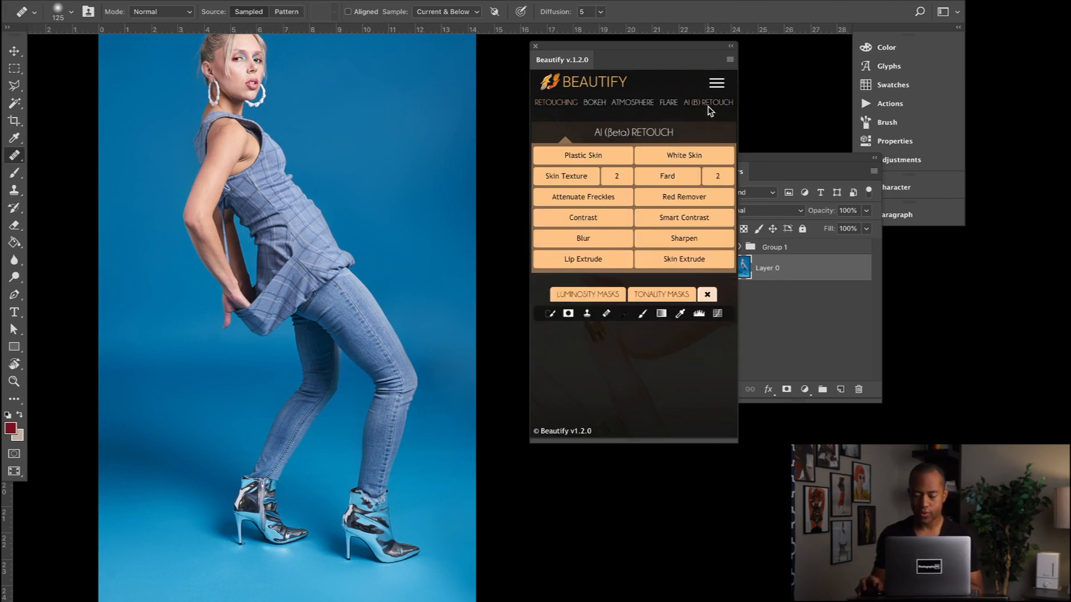
pyautogui.click(584, 156)
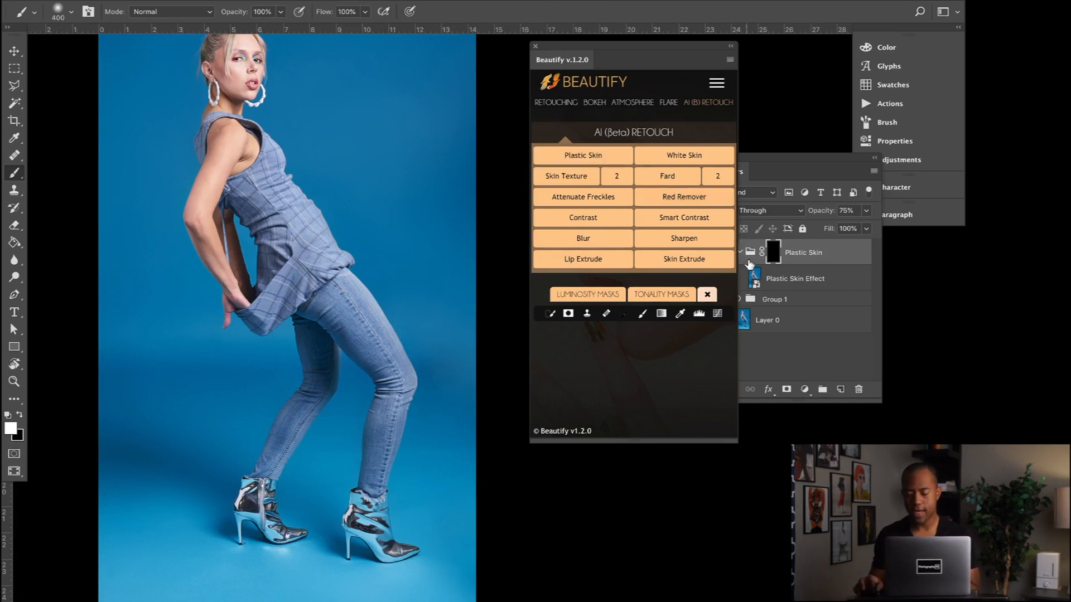
# - Hide Group 1, move it above the Plastic Skin group, and make the Plastic Skin mask active
pyautogui.click(777, 254)
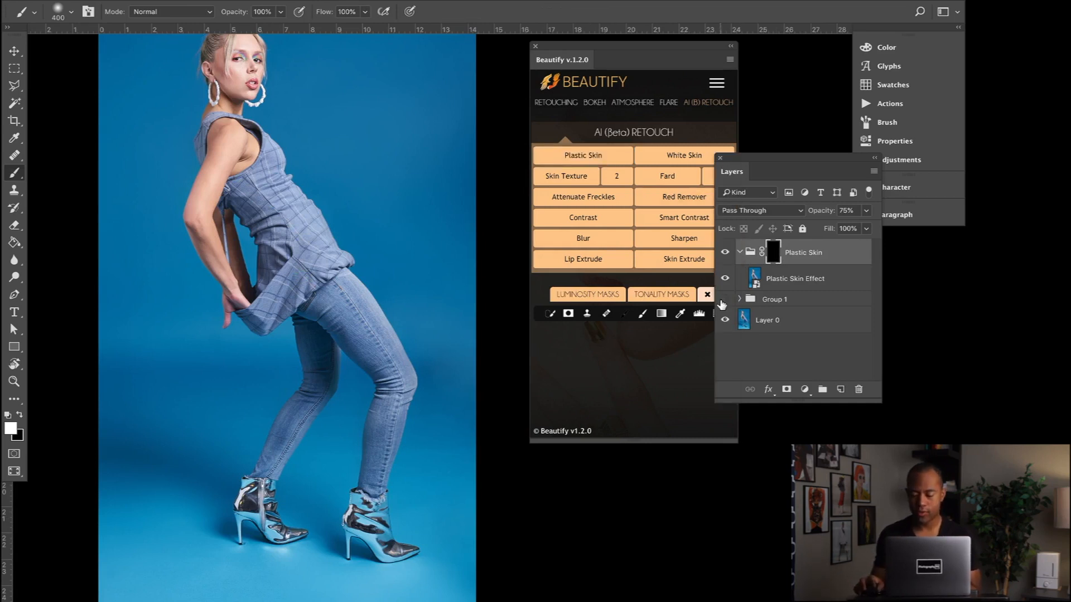
pyautogui.moveTo(780, 304); pyautogui.dragTo(787, 245)
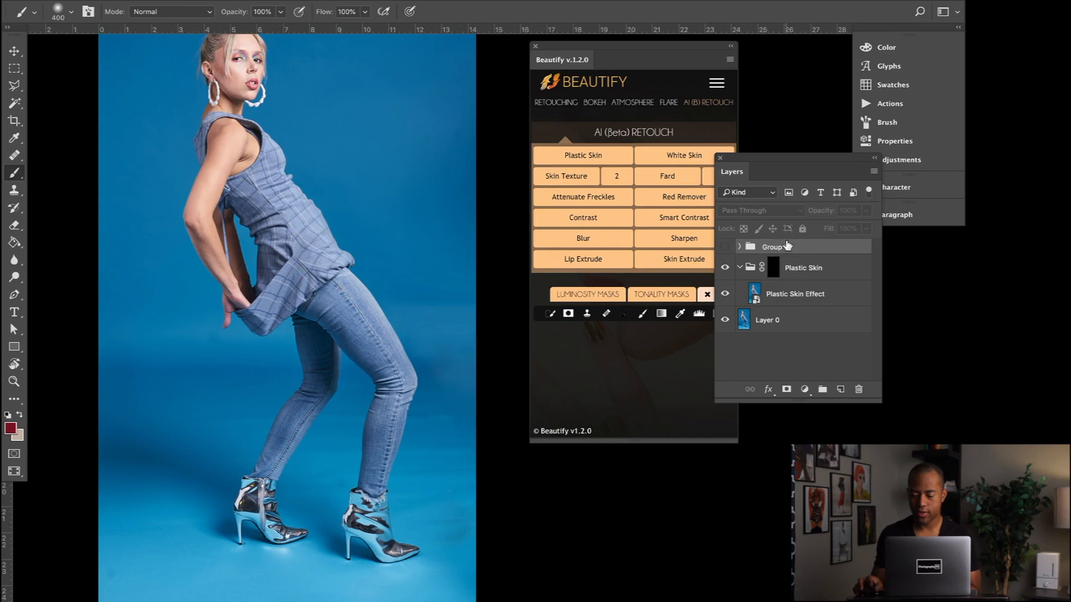
pyautogui.click(779, 272)
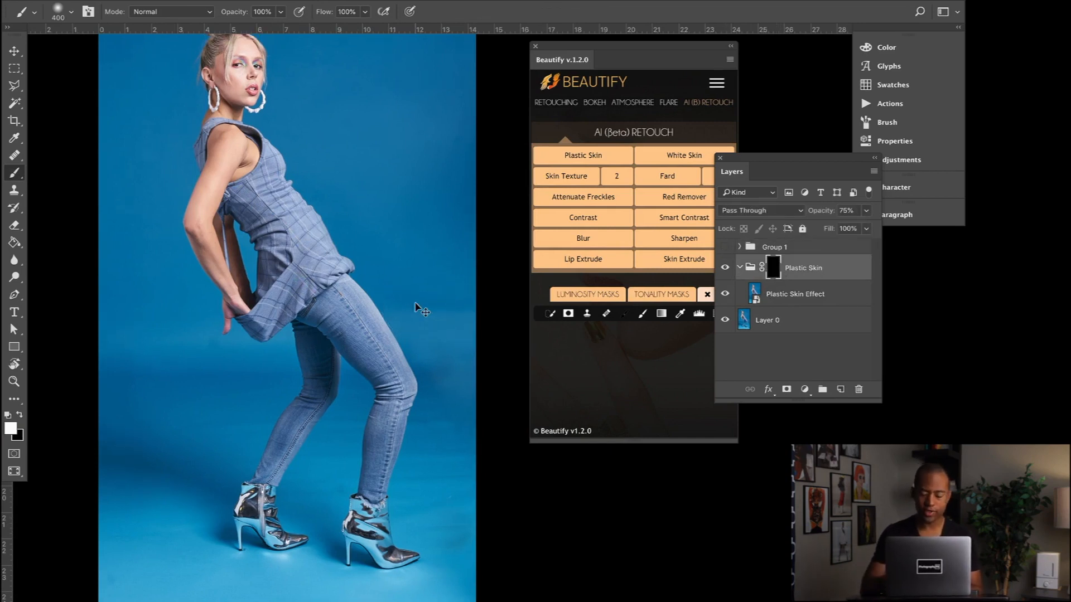
# - Paint white on the Plastic Skin mask over the backdrop beside the model and the floor, using a 400 px brush
pyautogui.hotkey('ctrl', '-')
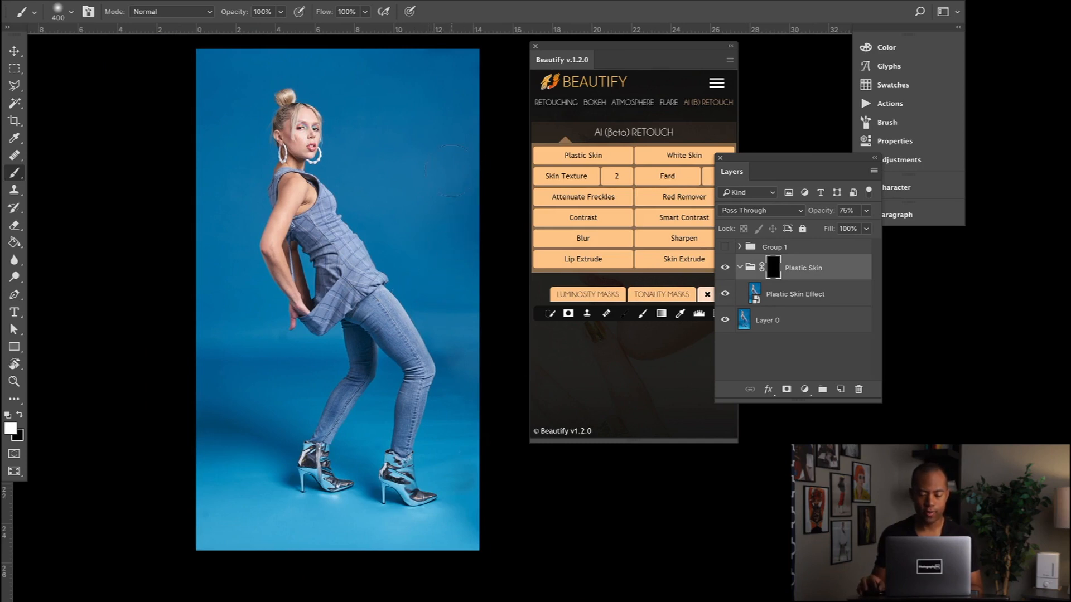
pyautogui.moveTo(451, 170)
pyautogui.mouseDown()
pyautogui.moveTo(466, 359)
pyautogui.moveTo(461, 335)
pyautogui.moveTo(451, 429)
pyautogui.mouseUp()
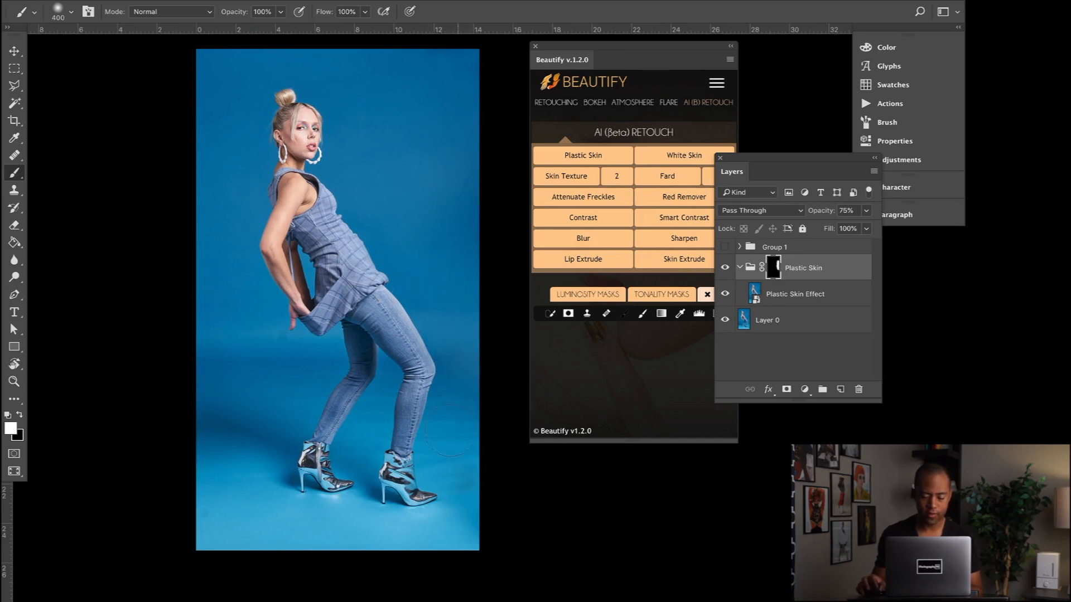
pyautogui.moveTo(469, 488)
pyautogui.mouseDown()
pyautogui.moveTo(481, 521)
pyautogui.moveTo(292, 530)
pyautogui.moveTo(175, 507)
pyautogui.moveTo(216, 449)
pyautogui.mouseUp()
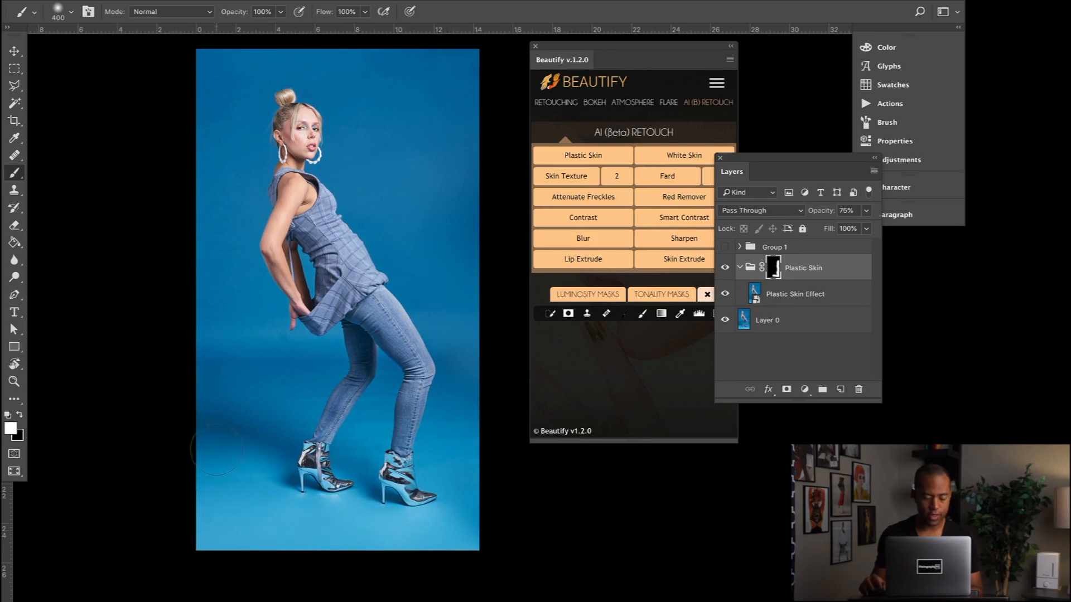
pyautogui.moveTo(312, 375); pyautogui.dragTo(313, 374)
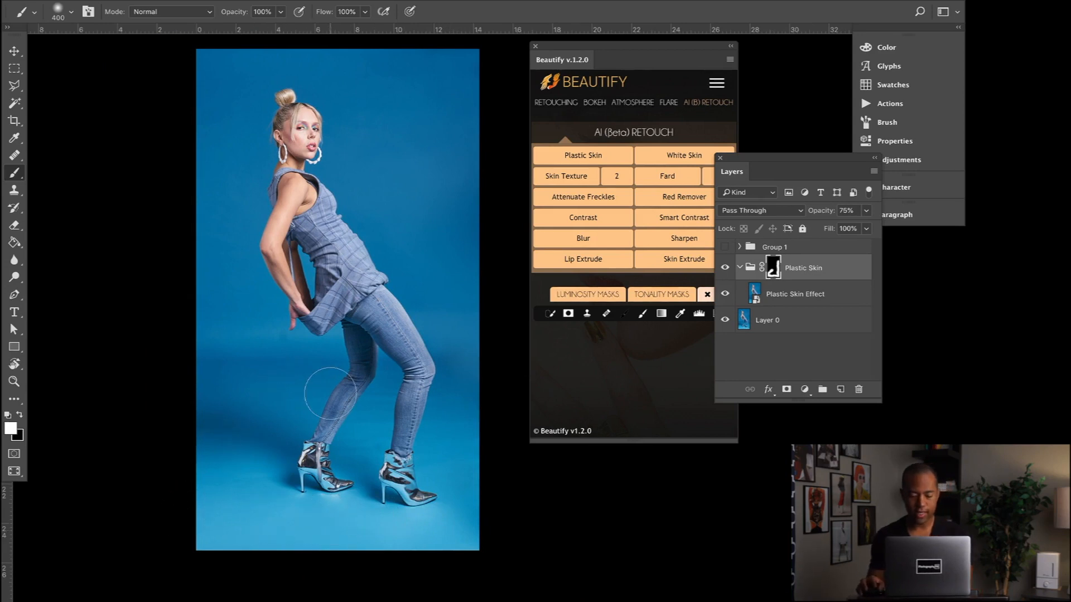
# - Extend the Plastic Skin mask around the legs and over the remaining backdrop with brush sizes of 175 and 250 px
pyautogui.press('[')
pyautogui.press('[')
pyautogui.press('[')
pyautogui.press('[')
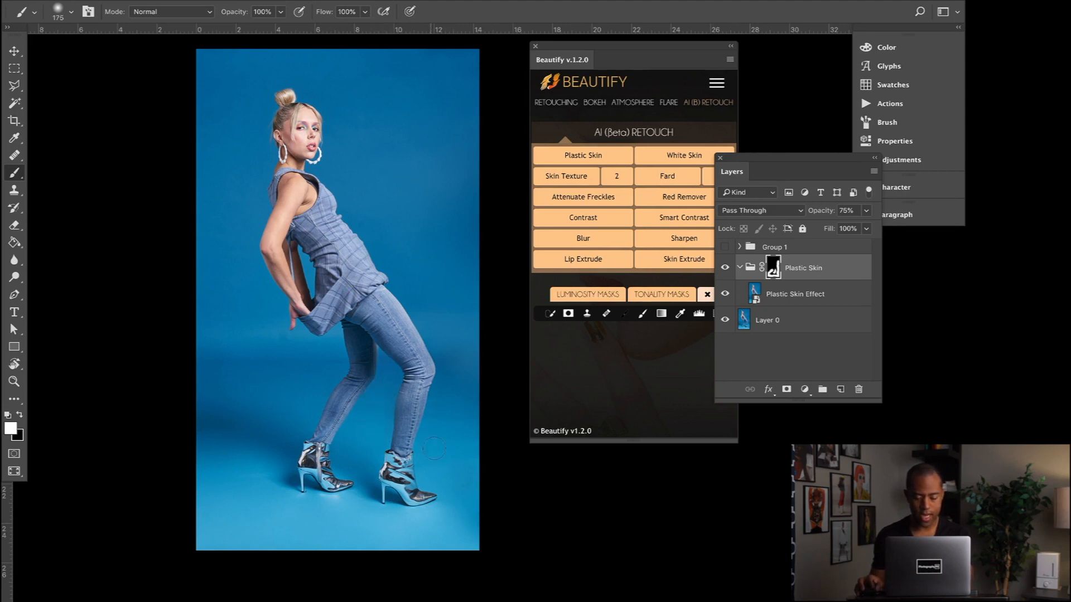
pyautogui.press(']')
pyautogui.press(']')
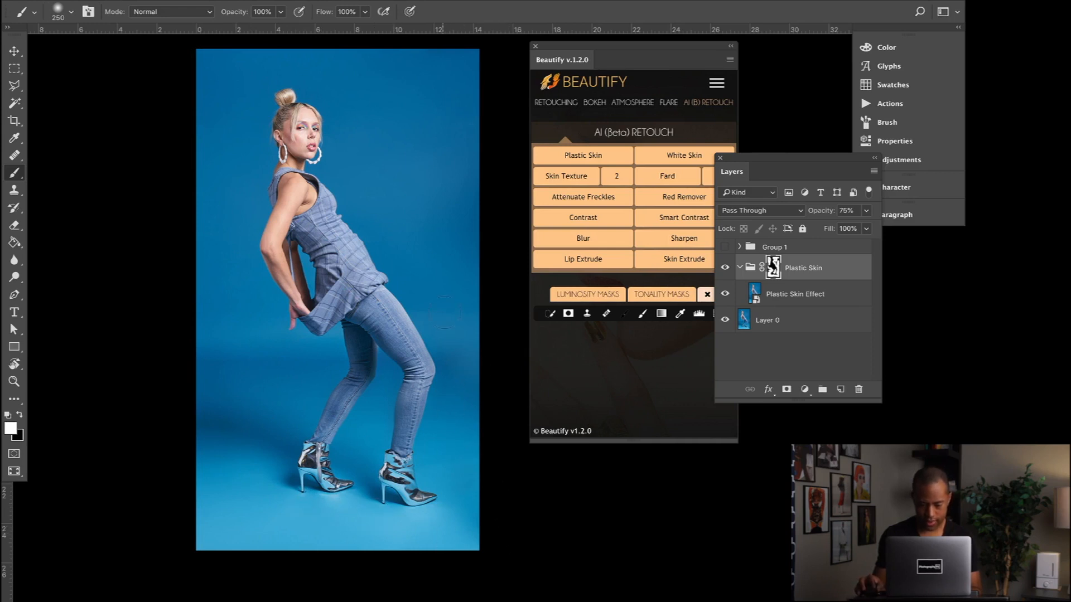
# - Compare the backdrop with the Plastic Skin group hidden and shown
pyautogui.click(725, 267)
pyautogui.click(725, 267)
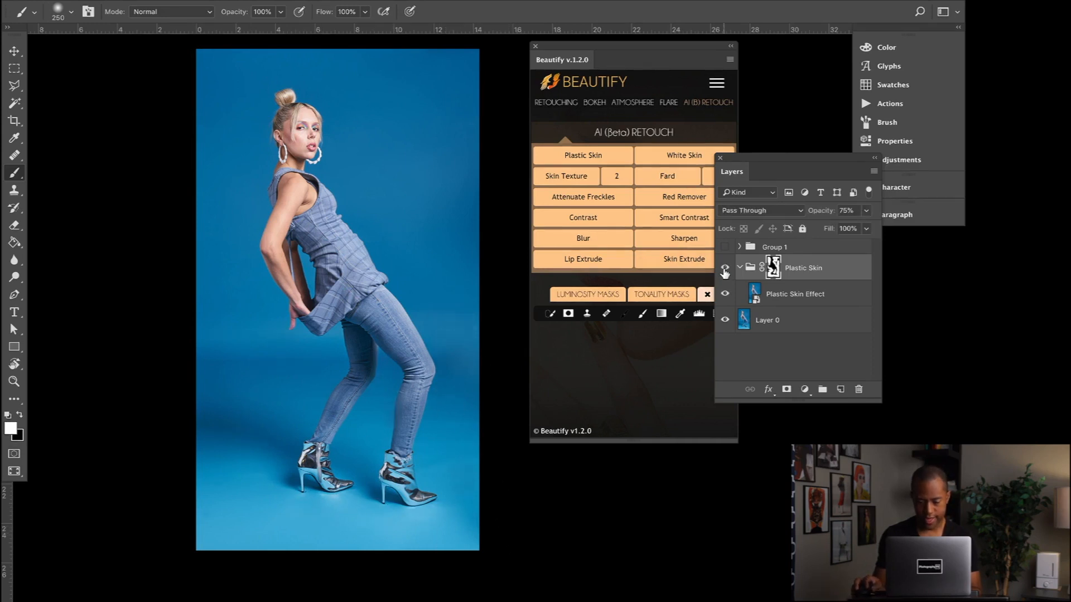
pyautogui.click(725, 268)
pyautogui.click(725, 268)
pyautogui.click(725, 268)
pyautogui.click(725, 267)
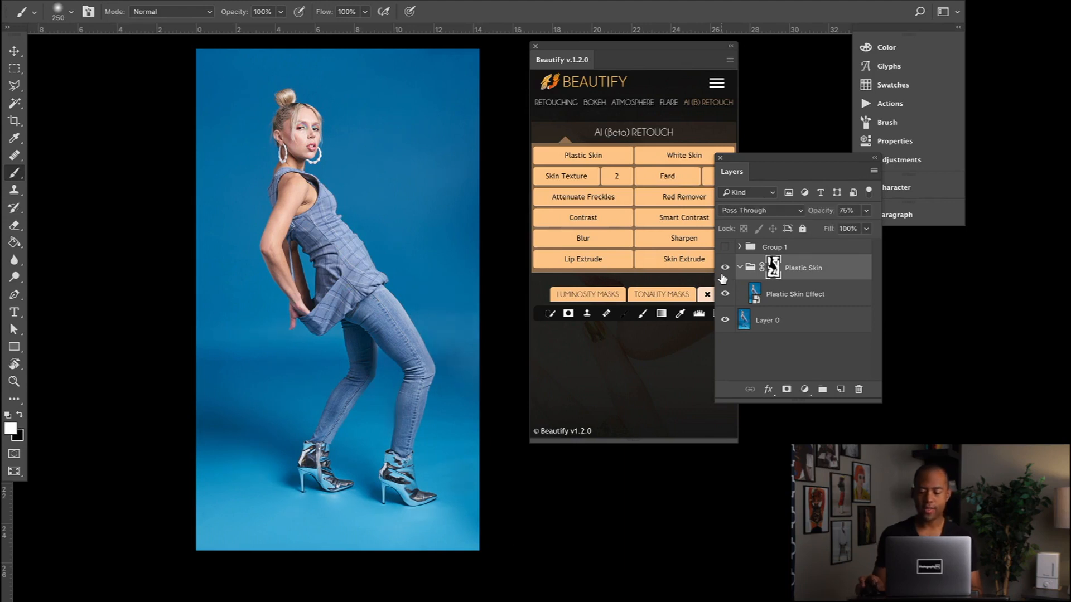
# - Collapse the Plastic Skin group and set its opacity to 60%
pyautogui.click(740, 267)
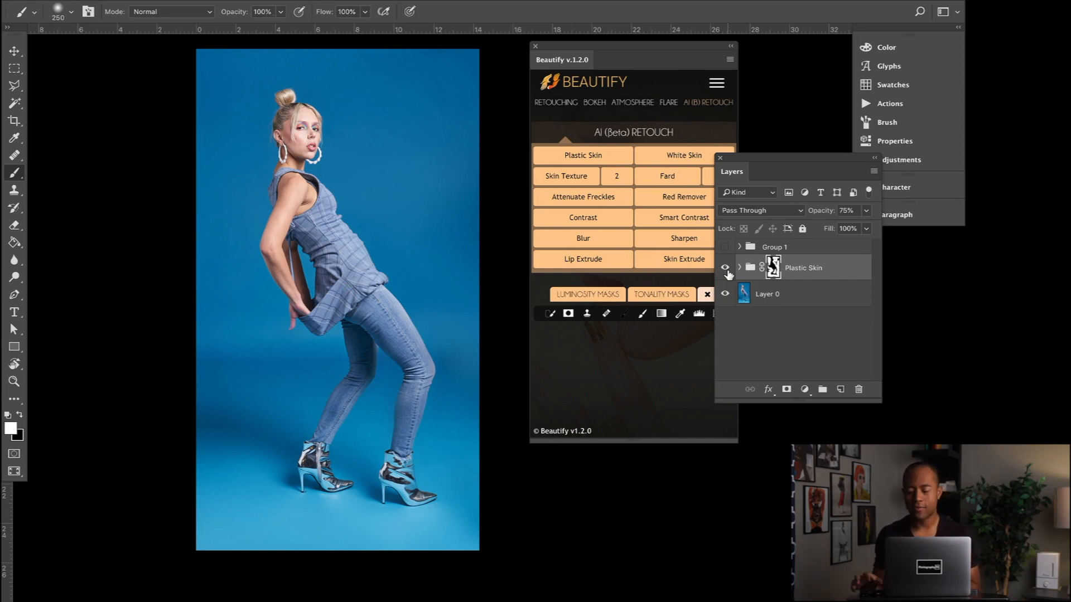
pyautogui.click(865, 210)
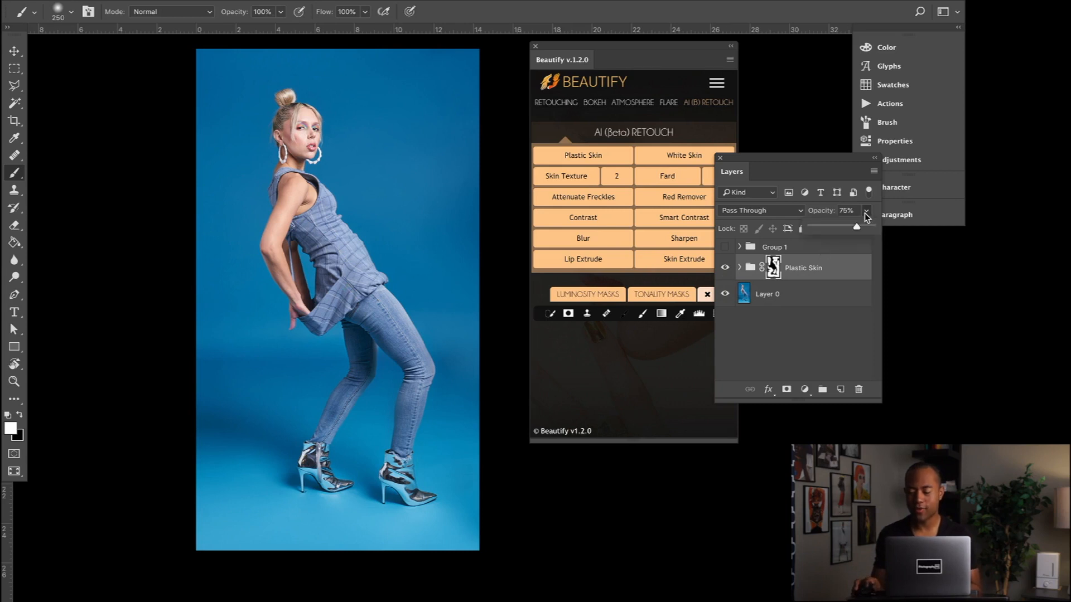
pyautogui.moveTo(857, 229); pyautogui.dragTo(852, 232)
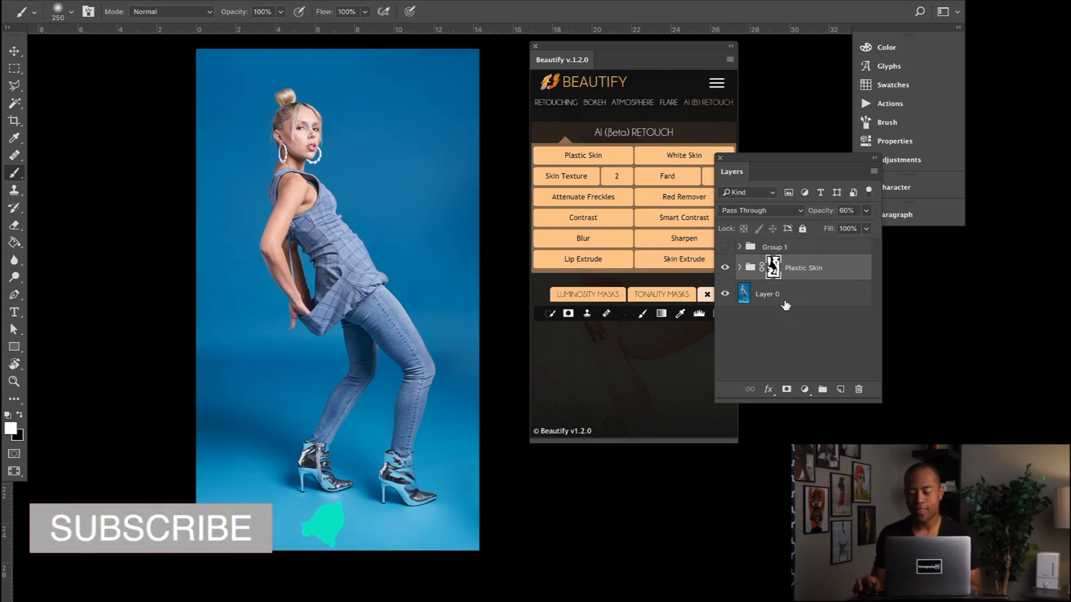
# - Apply the Grain effect from Beautify's Various Retouching set to Layer 0
pyautogui.click(784, 307)
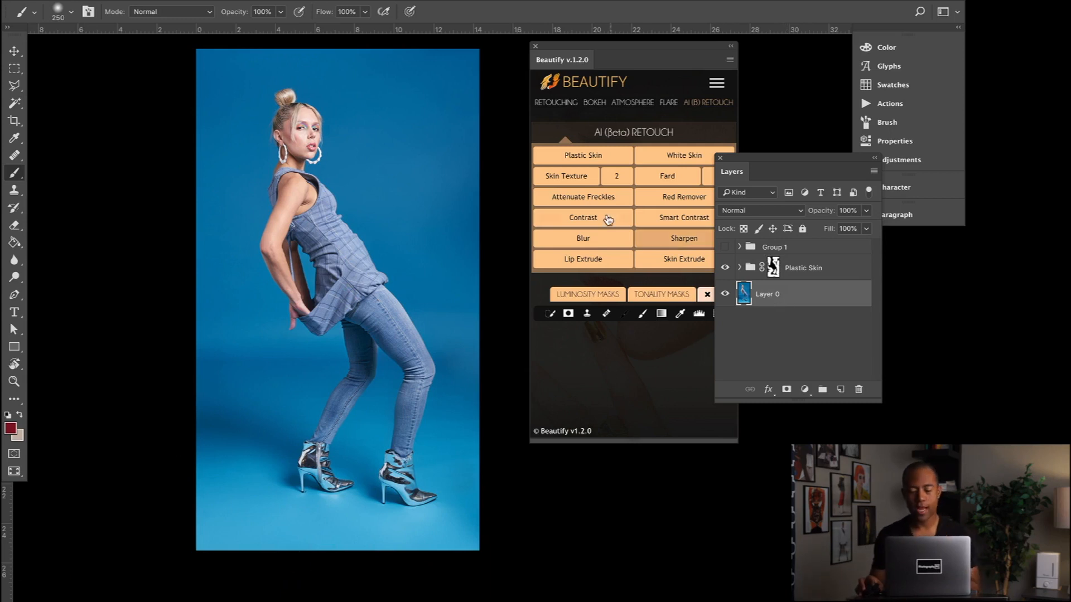
pyautogui.click(569, 104)
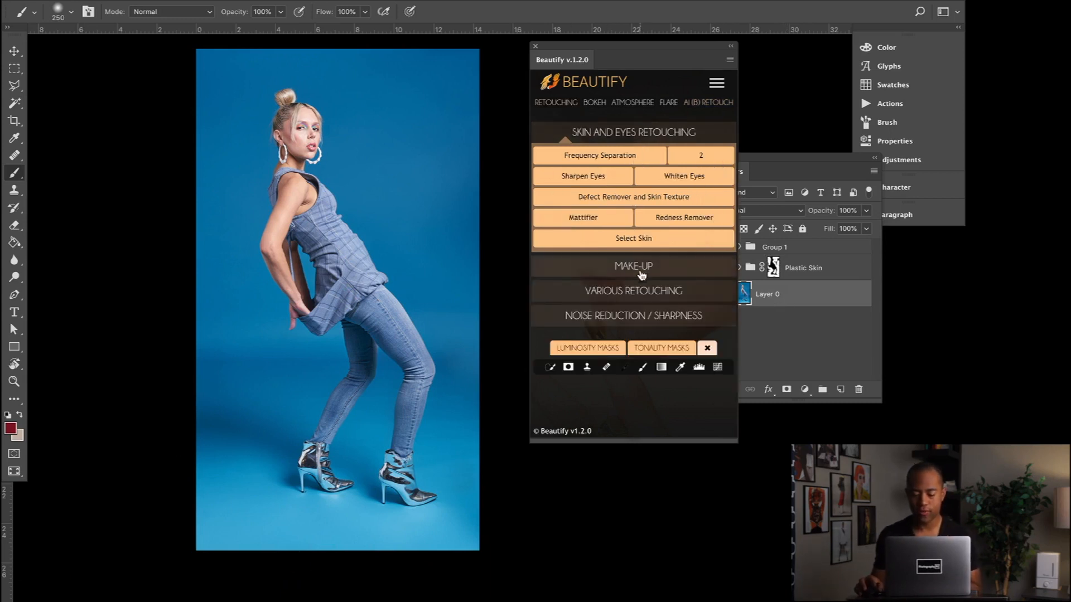
pyautogui.click(640, 296)
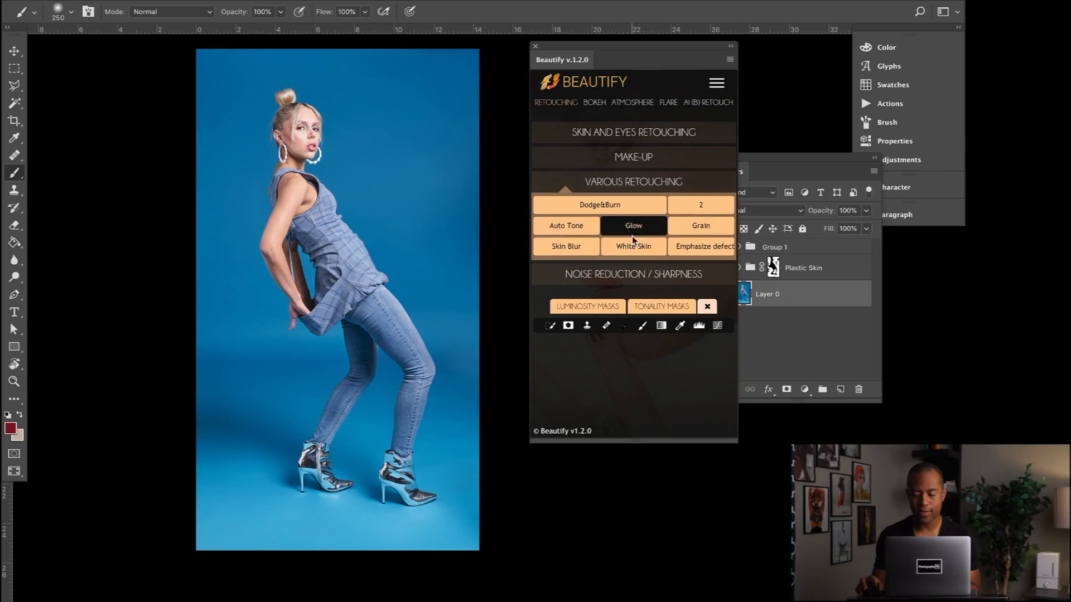
pyautogui.click(699, 227)
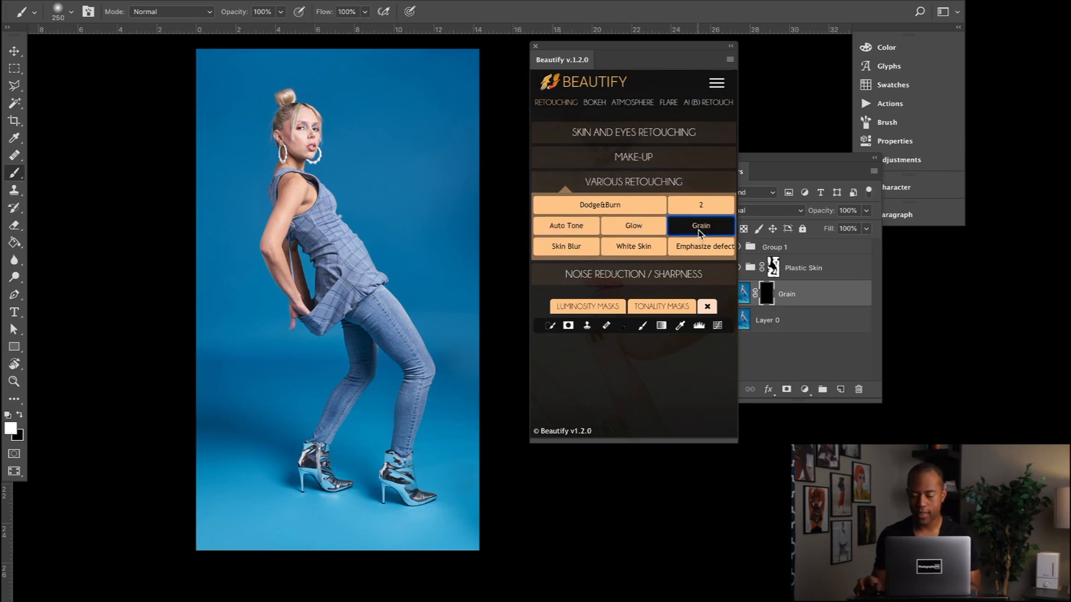
# - Paint white on the Grain layer's mask over the floor around the boots with a 500 px brush and inspect the backdrop up close
pyautogui.click(764, 293)
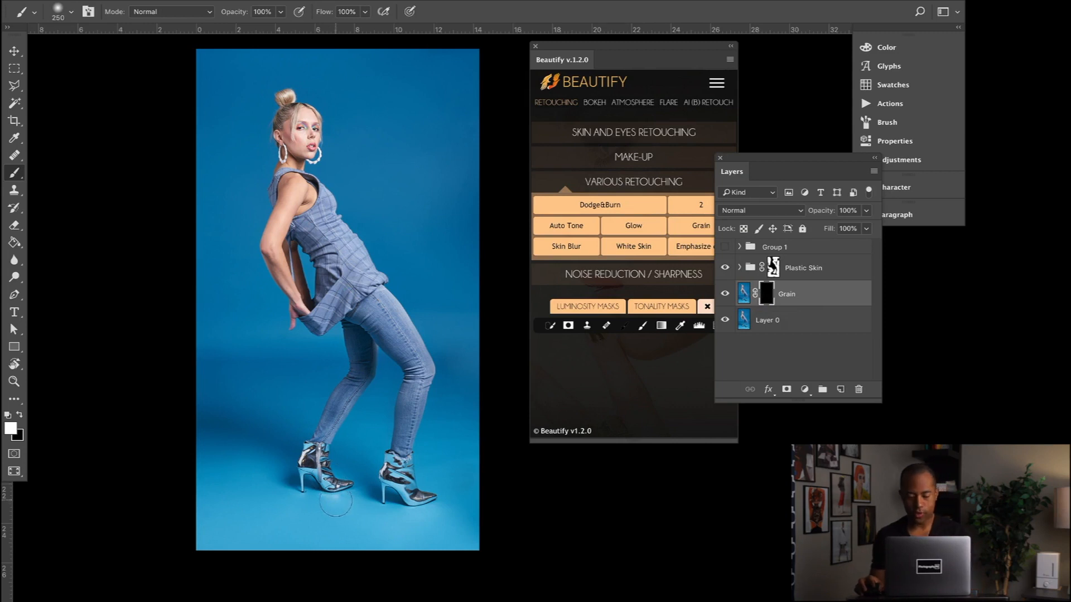
pyautogui.press(']')
pyautogui.press(']')
pyautogui.press(']')
pyautogui.moveTo(352, 483)
pyautogui.mouseDown()
pyautogui.moveTo(396, 475)
pyautogui.moveTo(438, 492)
pyautogui.moveTo(444, 457)
pyautogui.moveTo(474, 500)
pyautogui.moveTo(471, 518)
pyautogui.moveTo(175, 500)
pyautogui.moveTo(235, 464)
pyautogui.moveTo(190, 477)
pyautogui.moveTo(289, 470)
pyautogui.moveTo(226, 479)
pyautogui.moveTo(433, 500)
pyautogui.mouseUp()
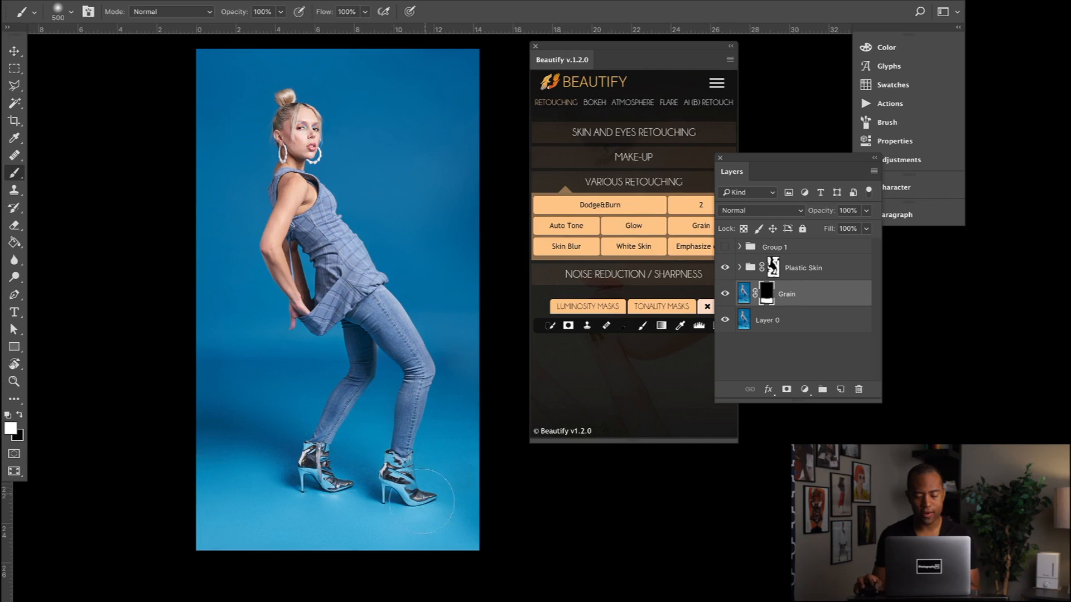
pyautogui.scroll(8, 415, 428)
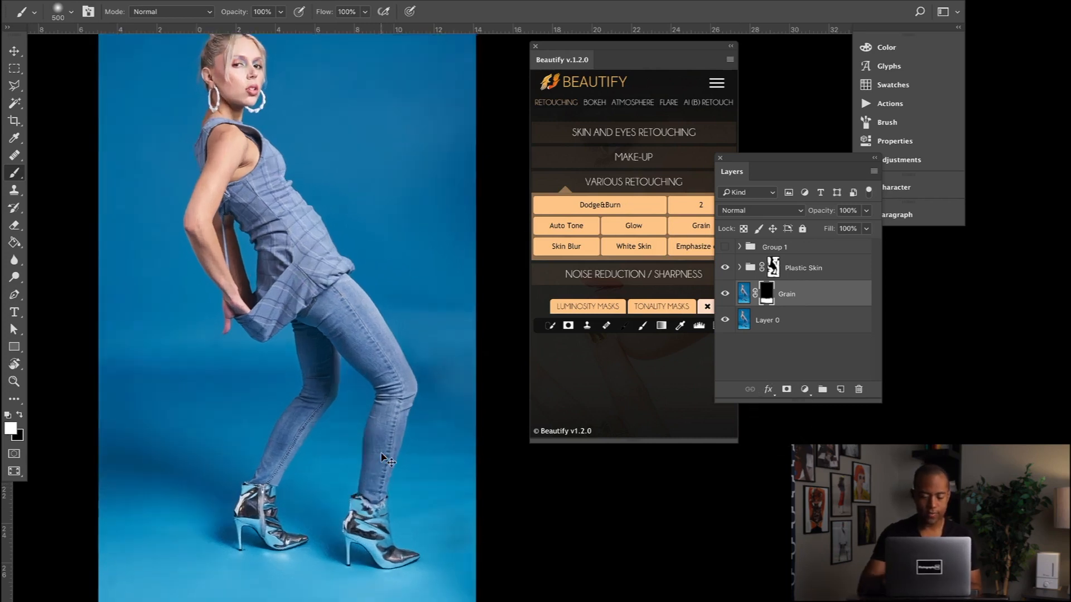
pyautogui.scroll(-10, 363, 474)
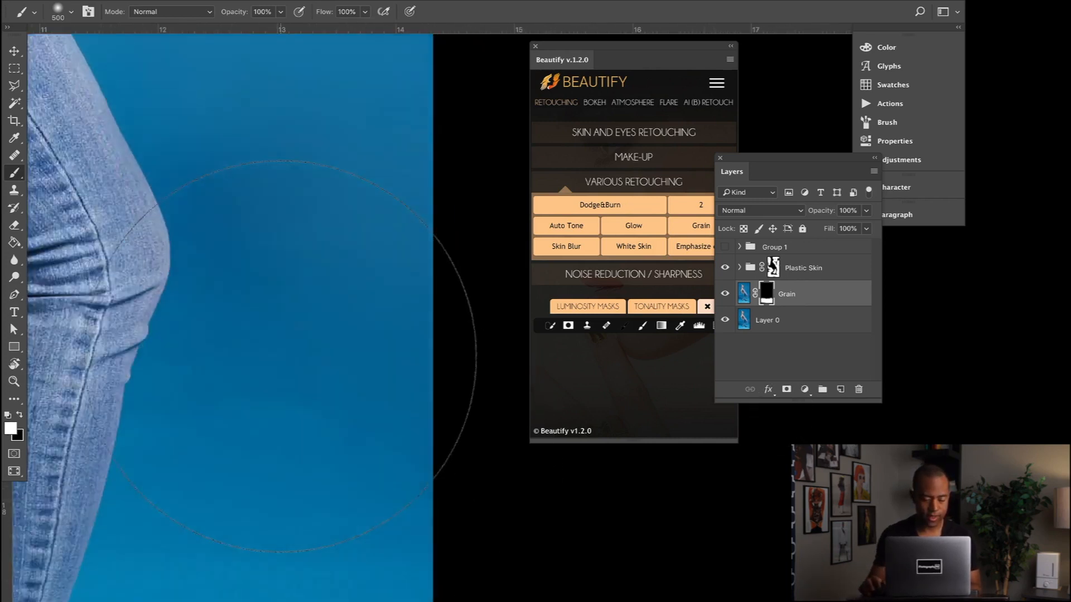
# - Lower the Grain layer's opacity to 50% while checking the backdrop beside the boot
pyautogui.hscroll(-1, 282, 351)
pyautogui.scroll(-5, 282, 352)
pyautogui.hscroll(-2, 282, 351)
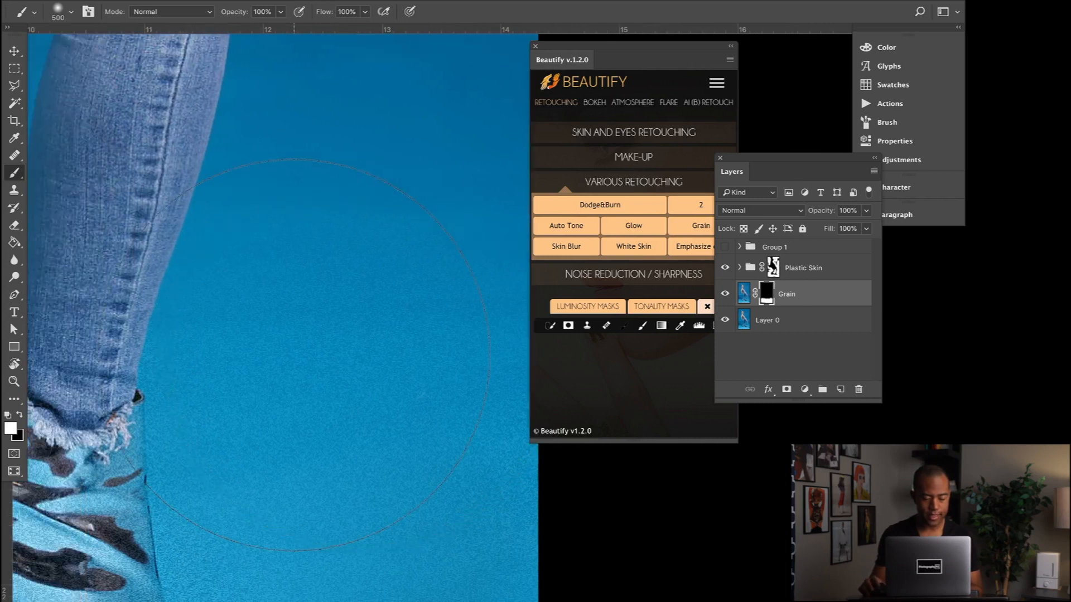
pyautogui.click(865, 211)
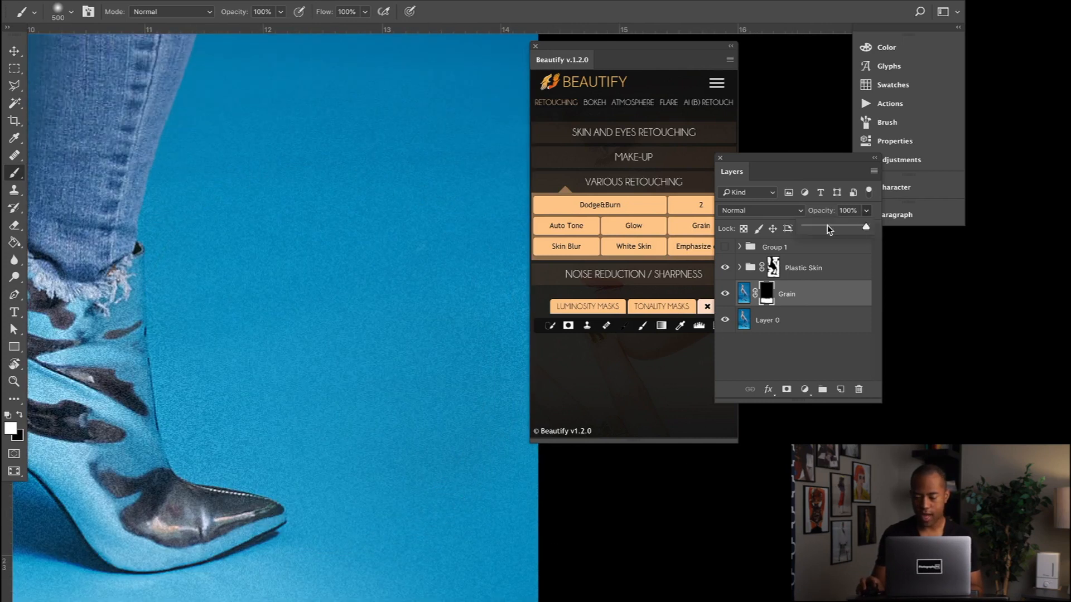
pyautogui.moveTo(826, 225); pyautogui.dragTo(835, 226)
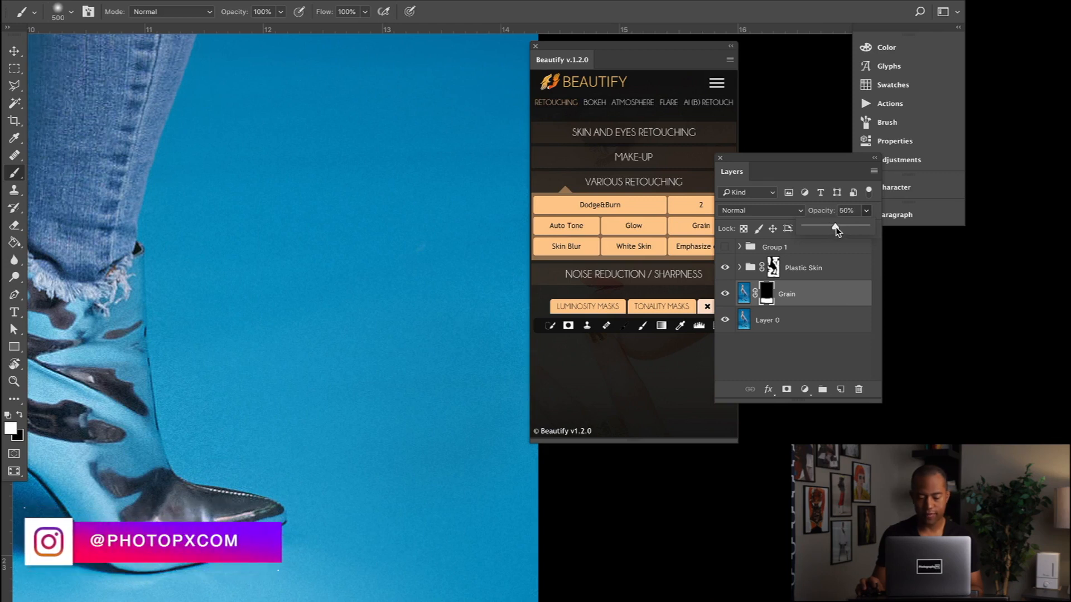
# - Compare the floor around the boot with the Grain layer hidden and shown
pyautogui.hscroll(-5, 408, 296)
pyautogui.scroll(-5, 377, 309)
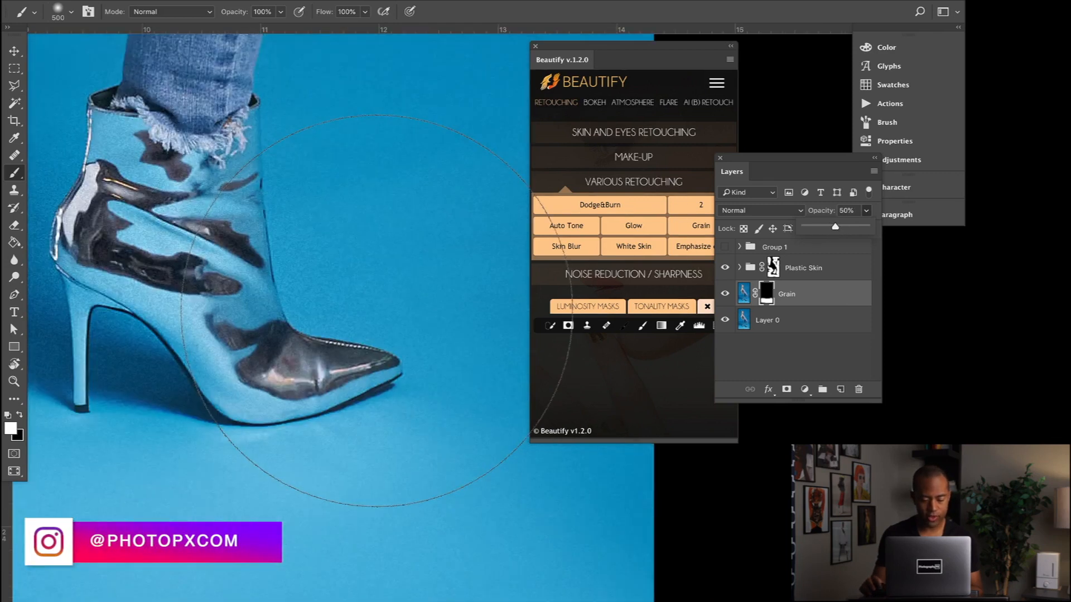
pyautogui.scroll(-4, 378, 306)
pyautogui.click(723, 295)
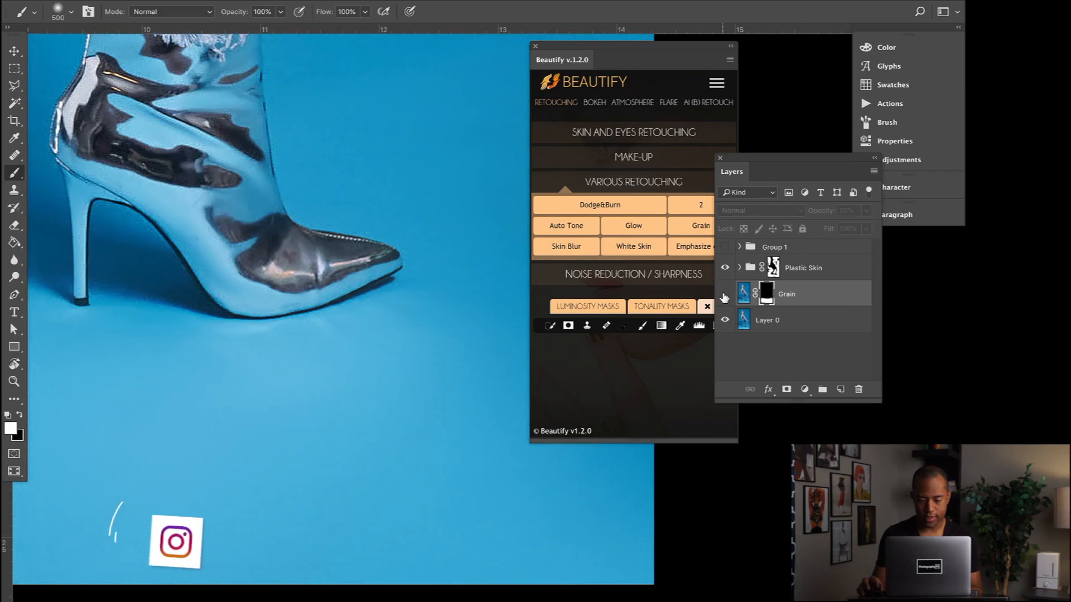
pyautogui.click(724, 295)
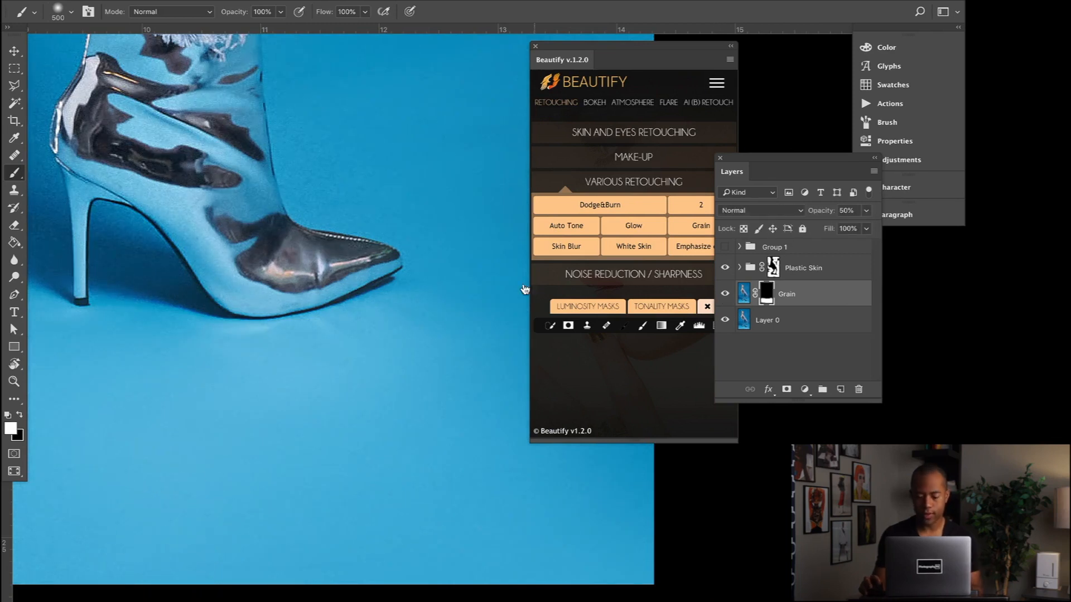
# - Apply the Smart Contrast effect from Beautify's AI (Beta) Retouch set
pyautogui.scroll(-6, 480, 281)
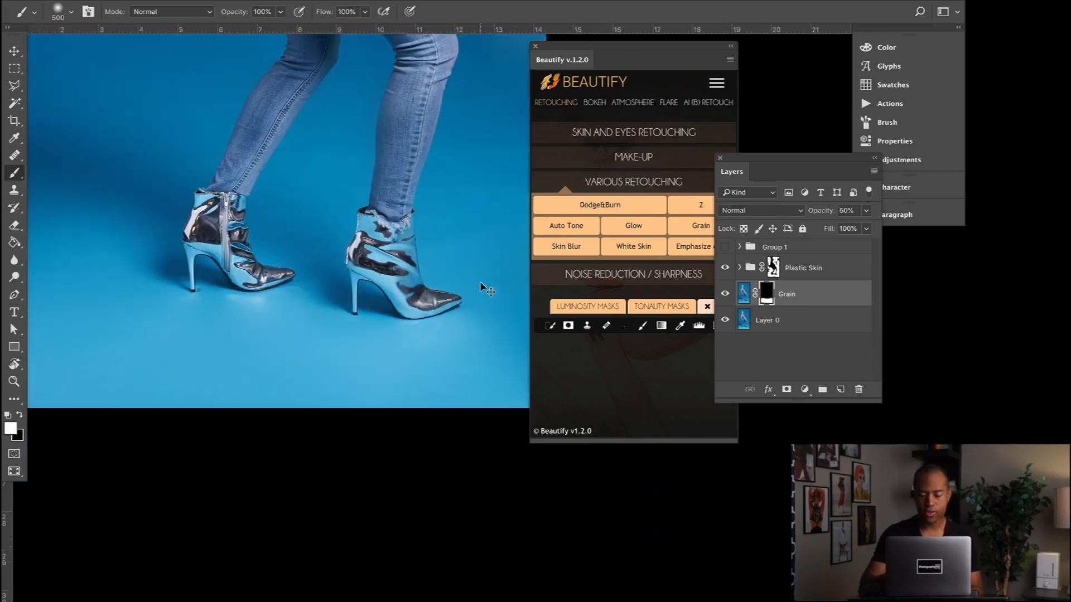
pyautogui.scroll(3, 392, 276)
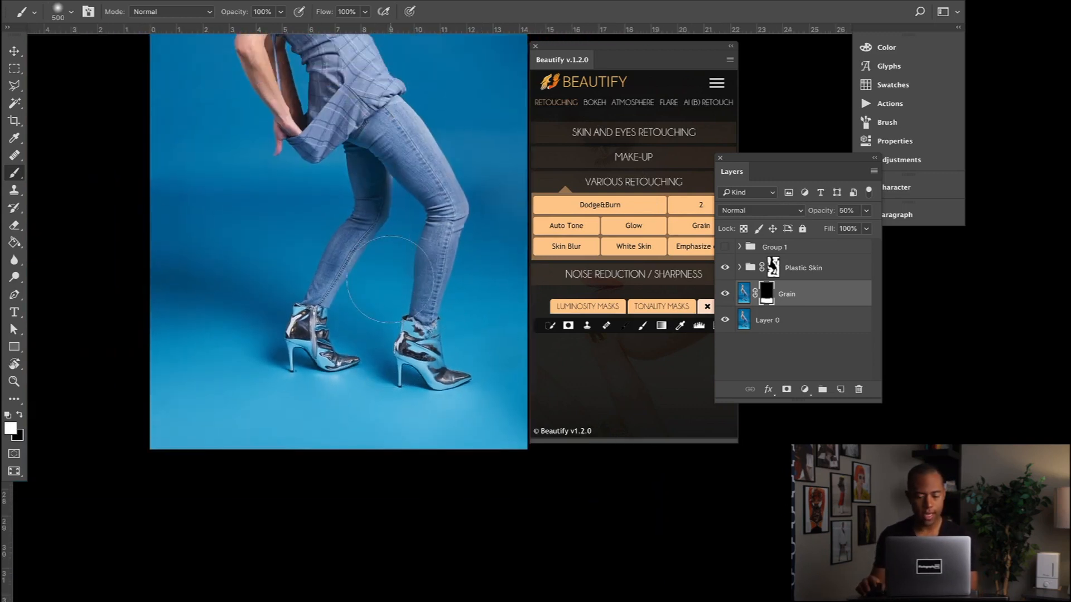
pyautogui.hscroll(1, 388, 277)
pyautogui.hscroll(1, 388, 277)
pyautogui.scroll(4, 389, 278)
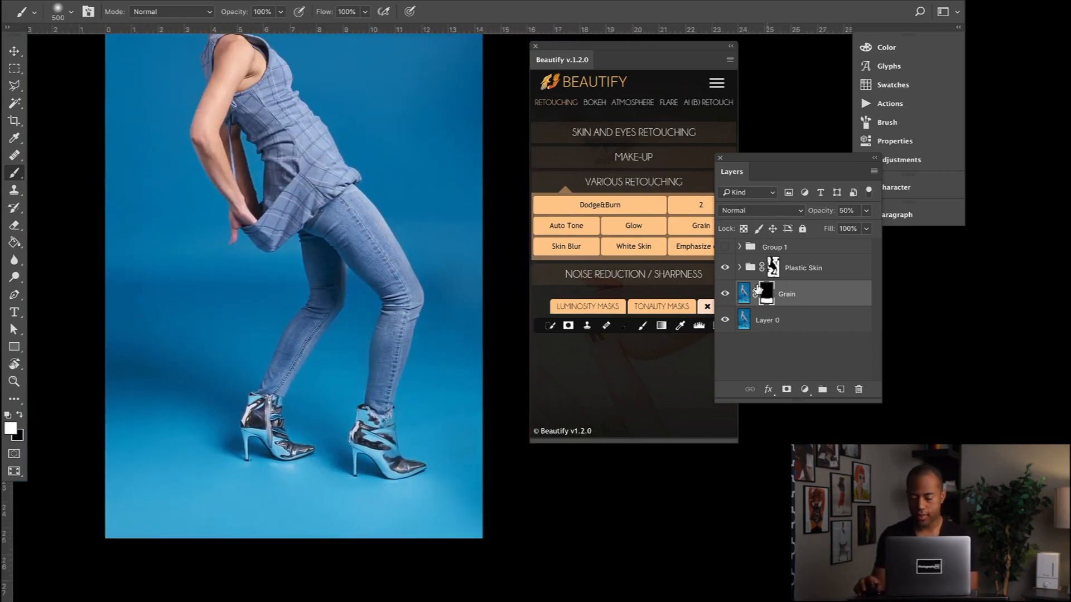
pyautogui.click(641, 371)
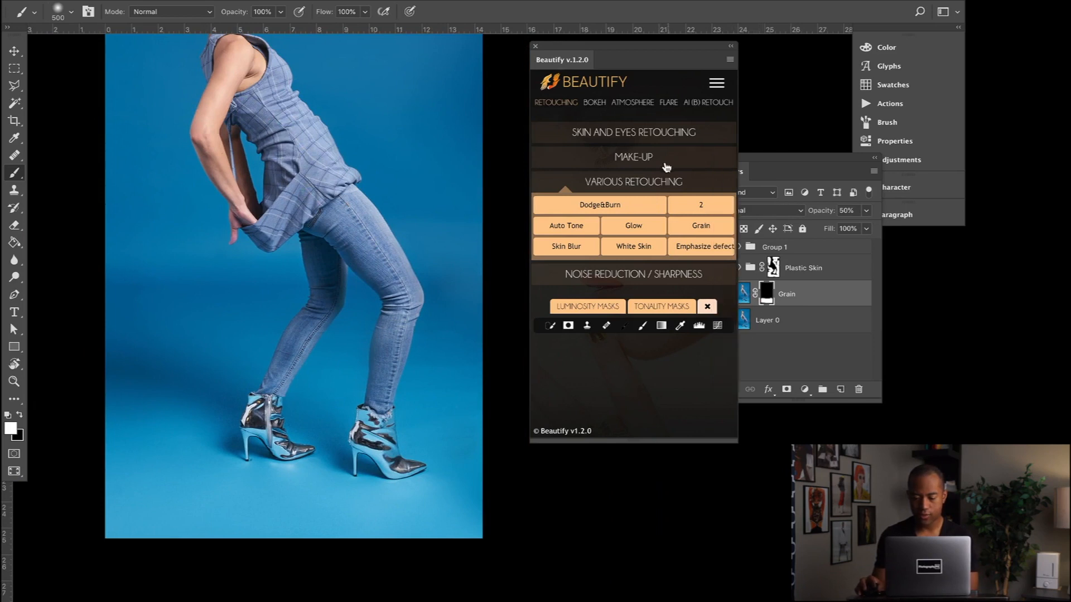
pyautogui.click(693, 107)
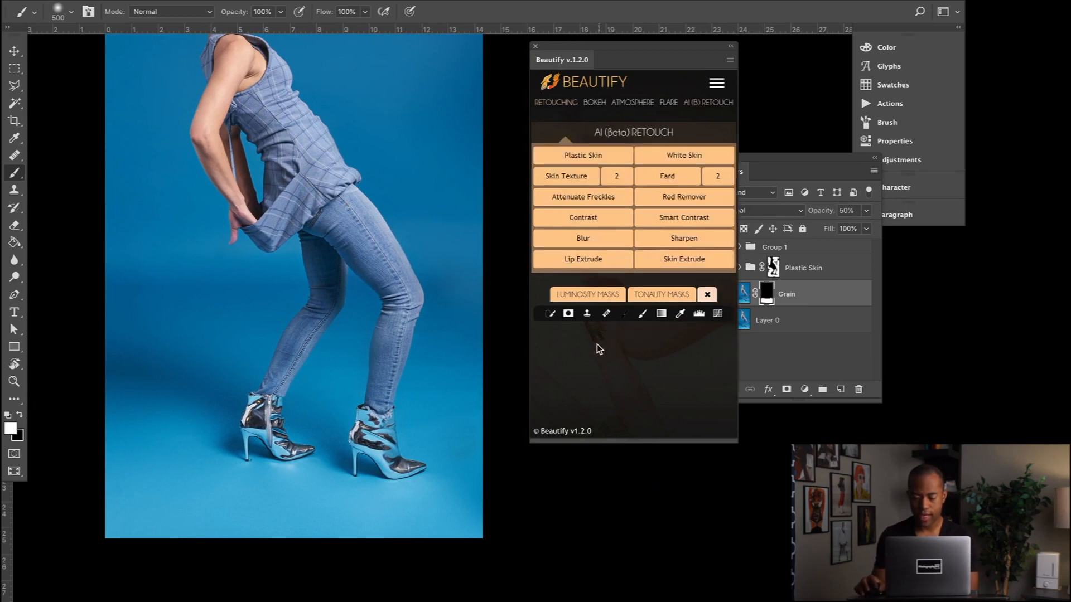
pyautogui.click(694, 223)
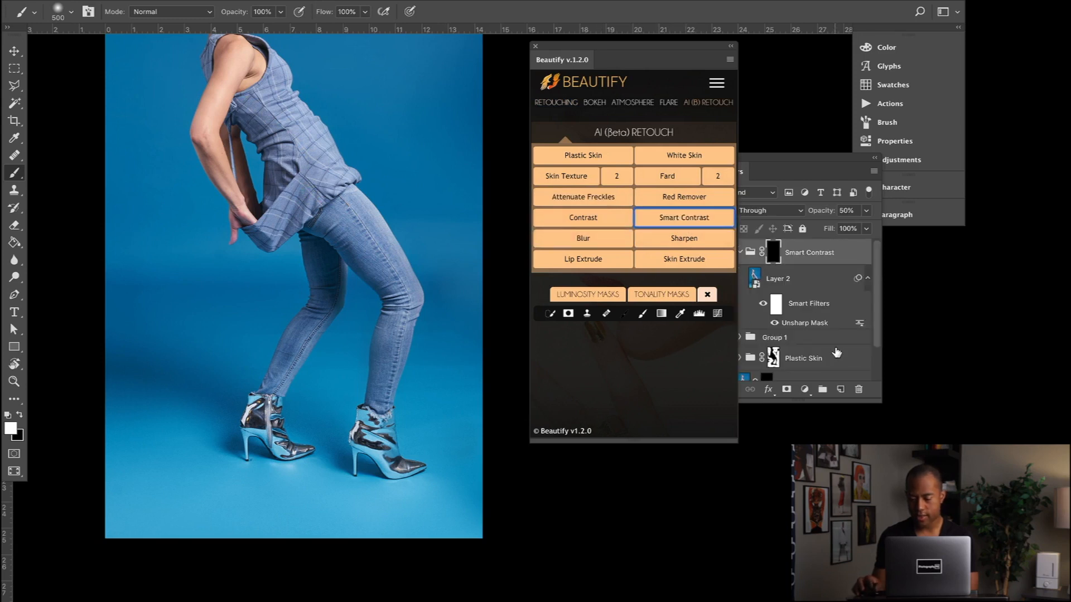
# - Move the collapsed Smart Contrast group between Plastic Skin and Grain, and paint white on its mask over the floor with a 500 px brush
pyautogui.click(774, 262)
pyautogui.click(740, 253)
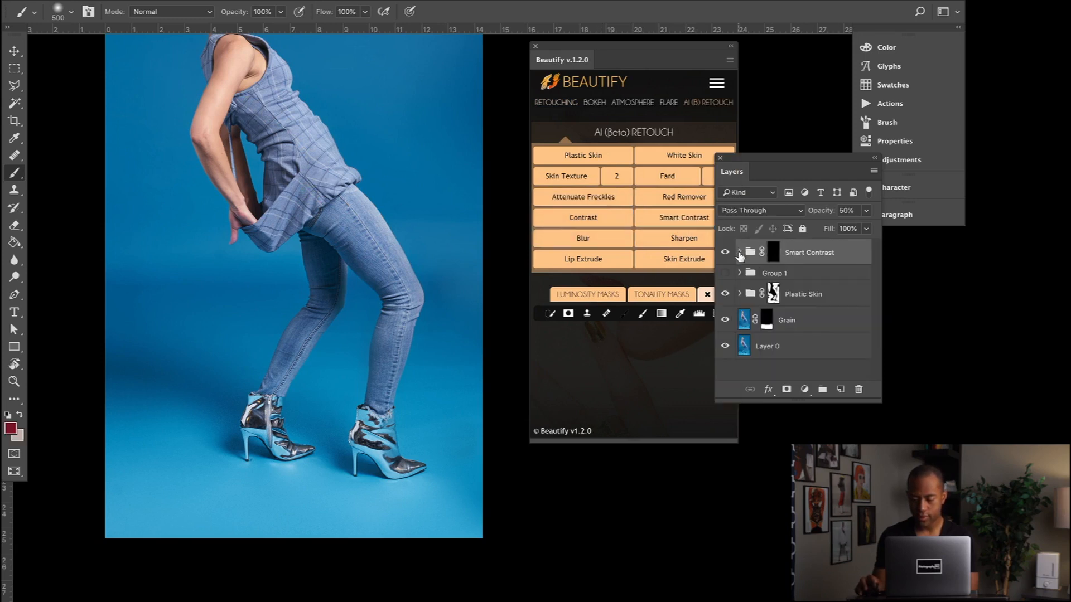
pyautogui.moveTo(740, 256); pyautogui.dragTo(809, 315)
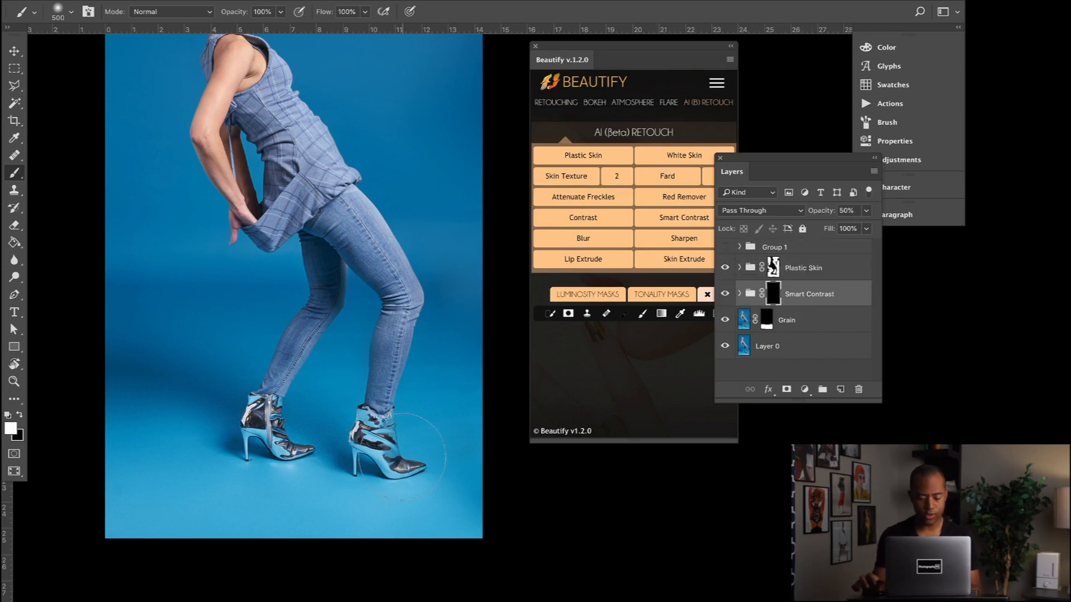
pyautogui.hotkey('ctrl', '-')
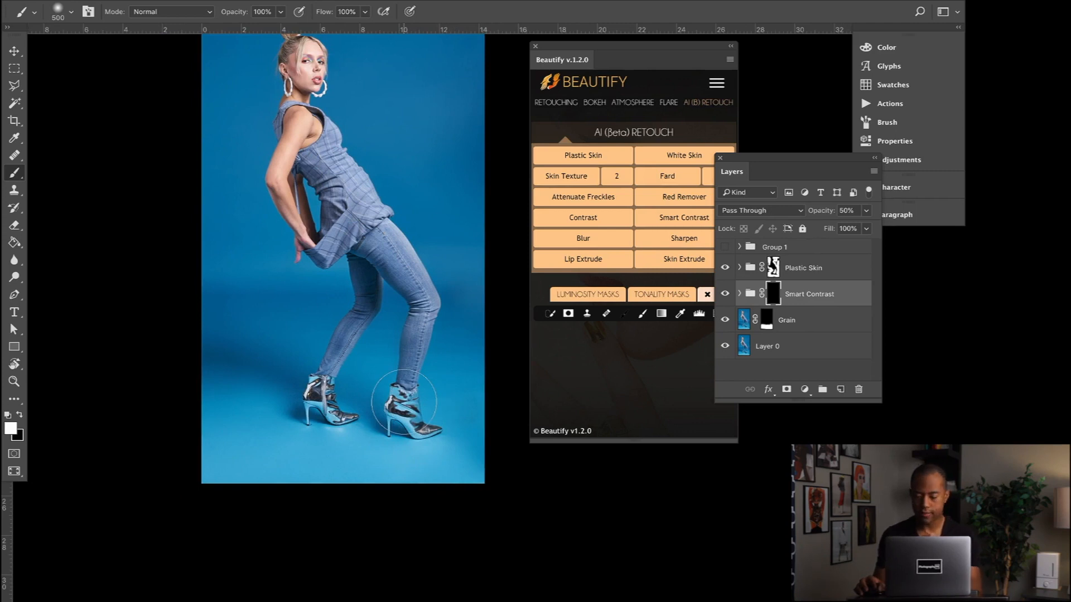
pyautogui.moveTo(467, 424)
pyautogui.mouseDown()
pyautogui.moveTo(374, 421)
pyautogui.moveTo(382, 432)
pyautogui.moveTo(434, 436)
pyautogui.moveTo(314, 443)
pyautogui.moveTo(242, 424)
pyautogui.moveTo(270, 468)
pyautogui.mouseUp()
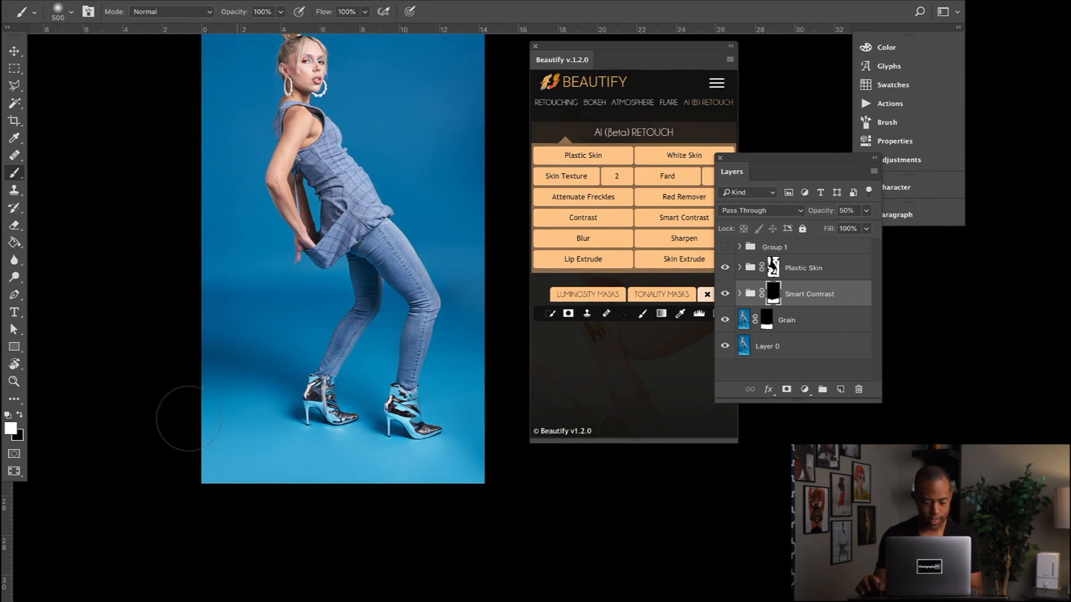
# - Compare the floor and boots with the Smart Contrast group hidden and shown, leaving it visible
pyautogui.press('super+plus')
pyautogui.press('super+plus')
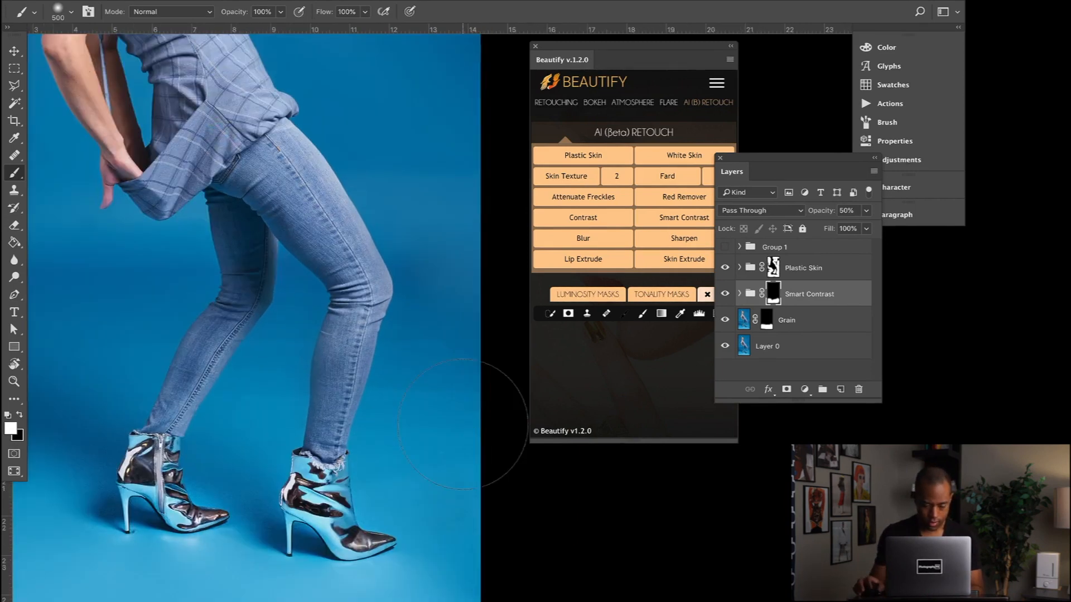
pyautogui.click(725, 294)
pyautogui.click(725, 294)
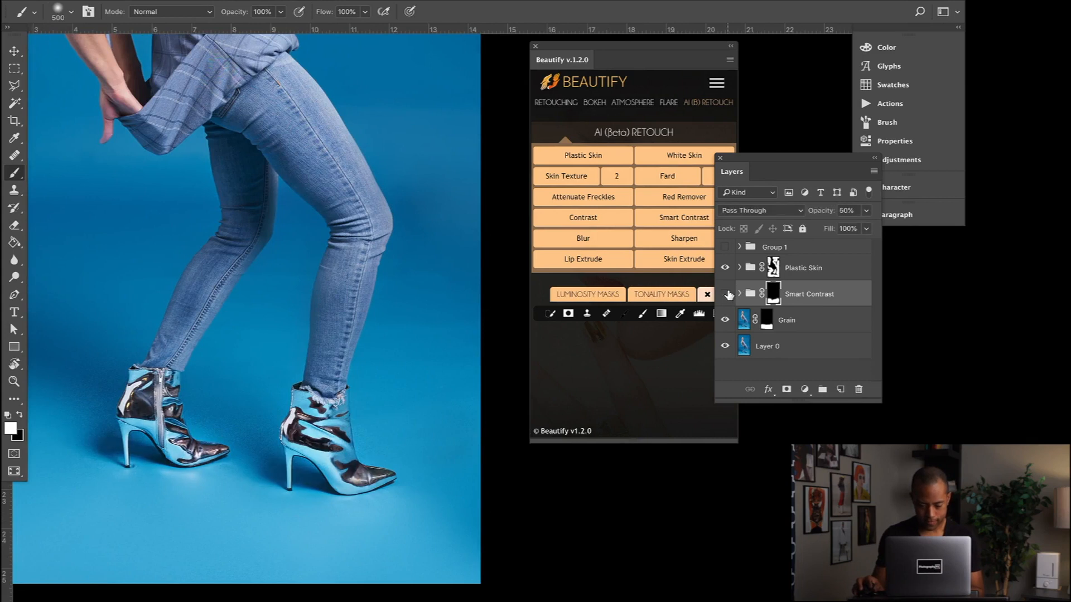
pyautogui.click(725, 294)
pyautogui.click(725, 294)
pyautogui.click(725, 293)
pyautogui.click(725, 293)
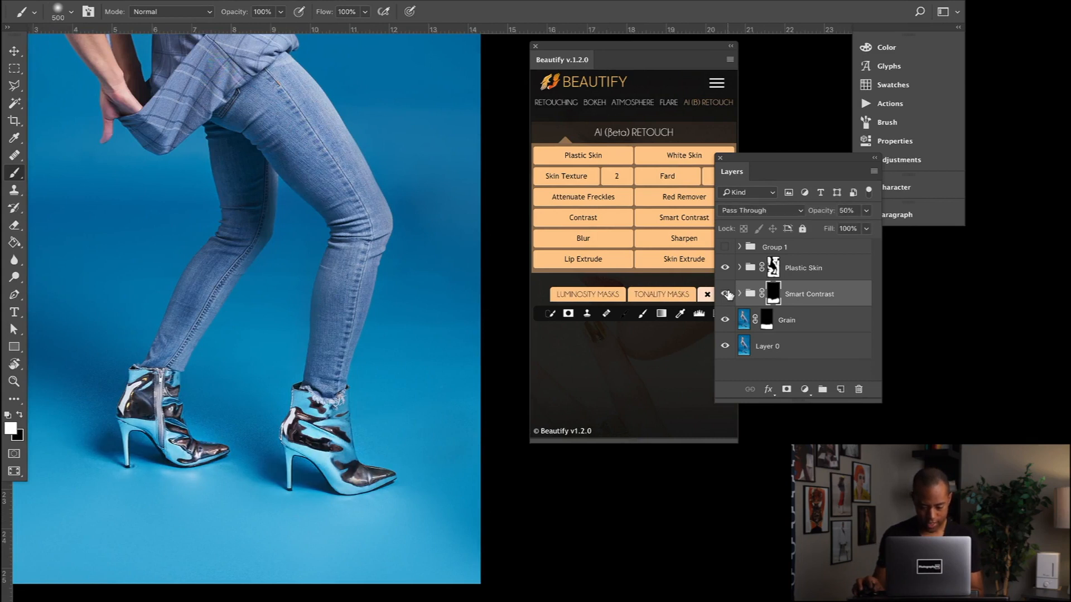
pyautogui.click(725, 294)
pyautogui.click(725, 294)
pyautogui.click(725, 294)
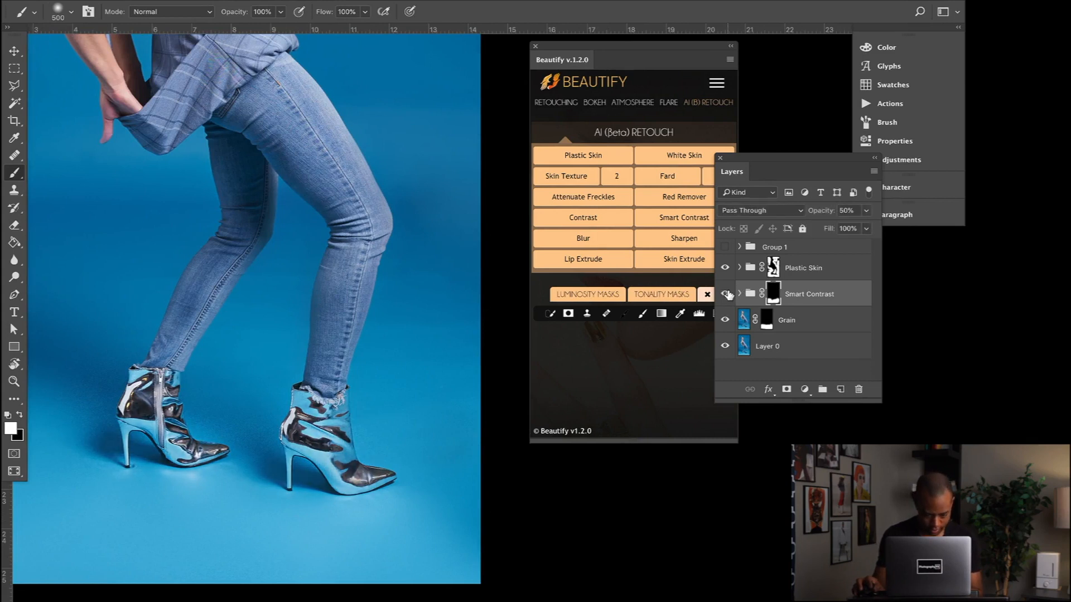
pyautogui.click(725, 293)
pyautogui.click(725, 293)
# - Examine the floor near the rear boot up close with the Smart Contrast group hidden and shown
pyautogui.scroll(-5, 263, 335)
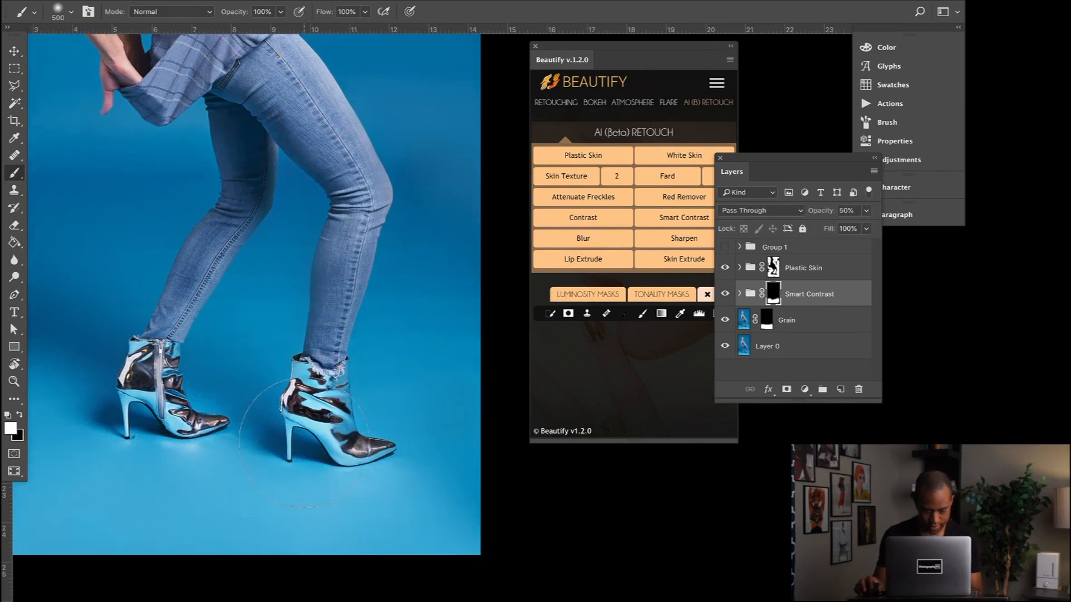
pyautogui.hscroll(-6, 260, 338)
pyautogui.press('super+plus')
pyautogui.press('super+plus')
pyautogui.press('super+plus')
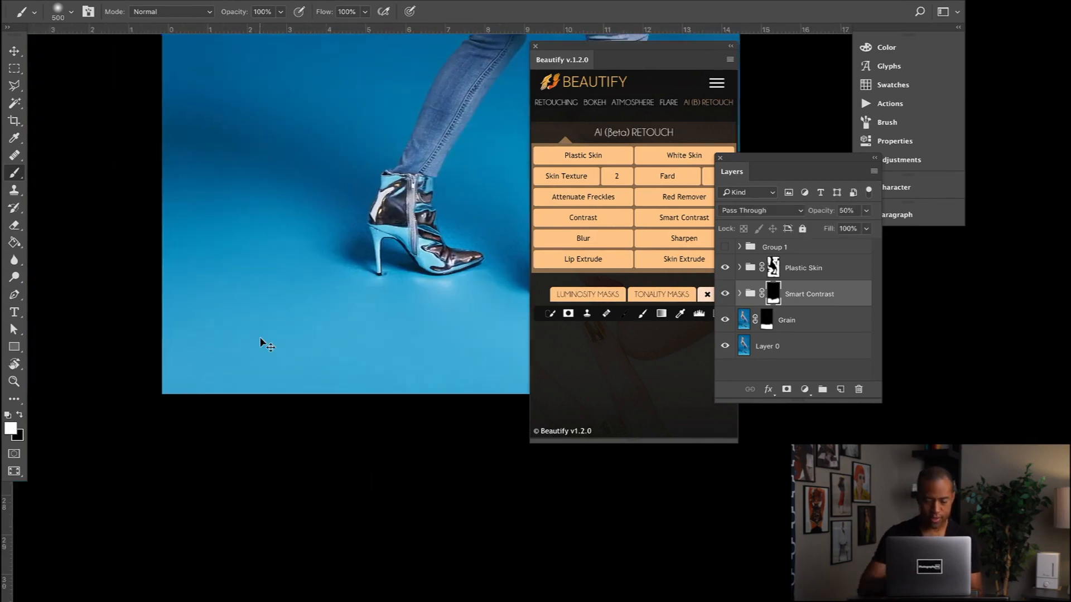
pyautogui.click(724, 294)
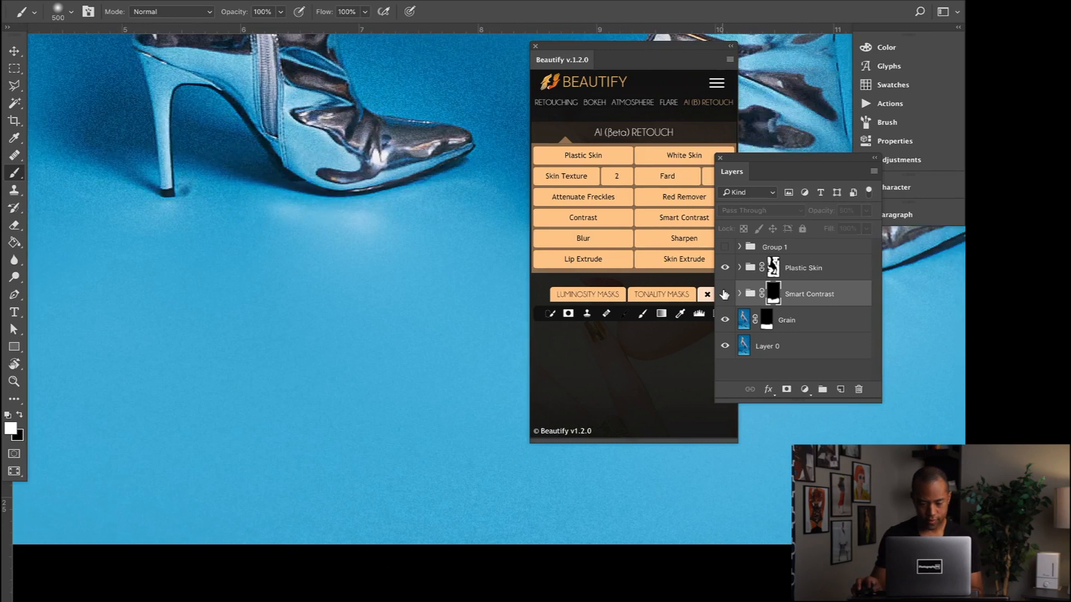
pyautogui.click(724, 294)
pyautogui.click(725, 294)
pyautogui.click(725, 294)
pyautogui.click(724, 294)
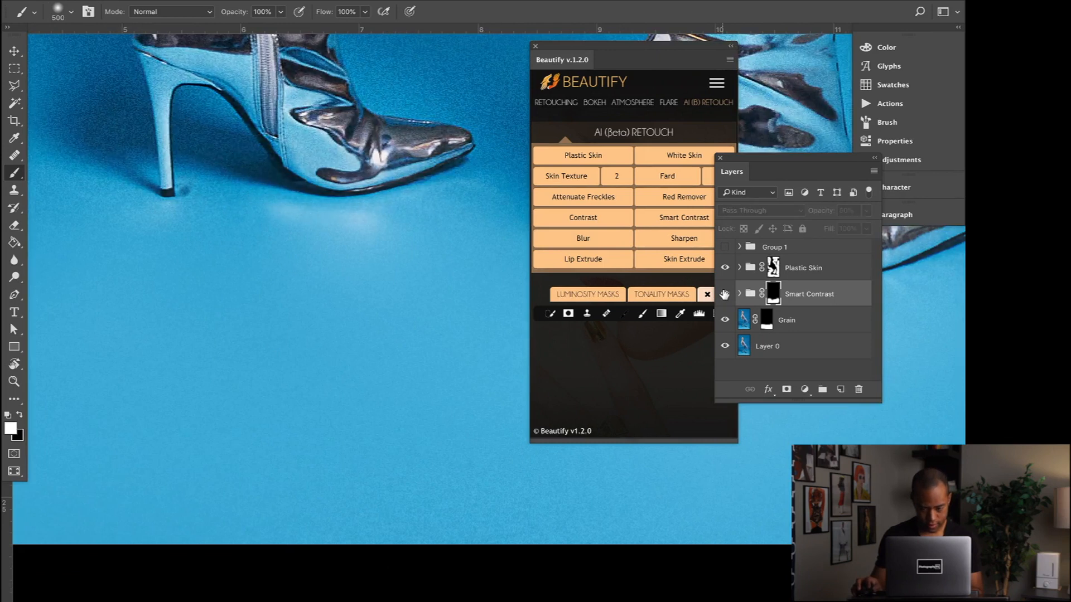
pyautogui.click(725, 294)
pyautogui.click(724, 294)
pyautogui.click(724, 294)
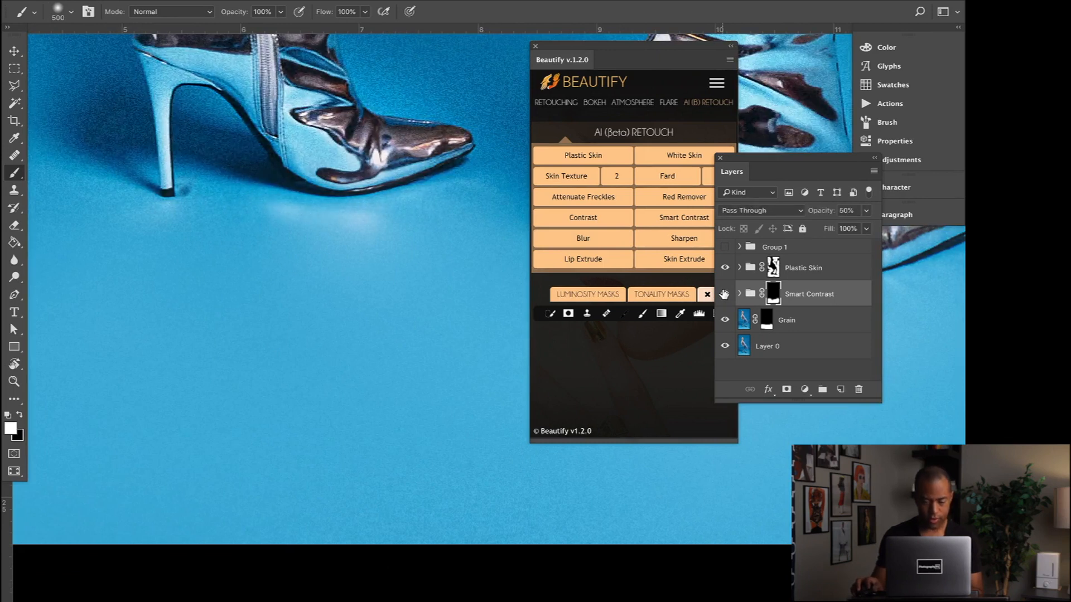
pyautogui.click(724, 294)
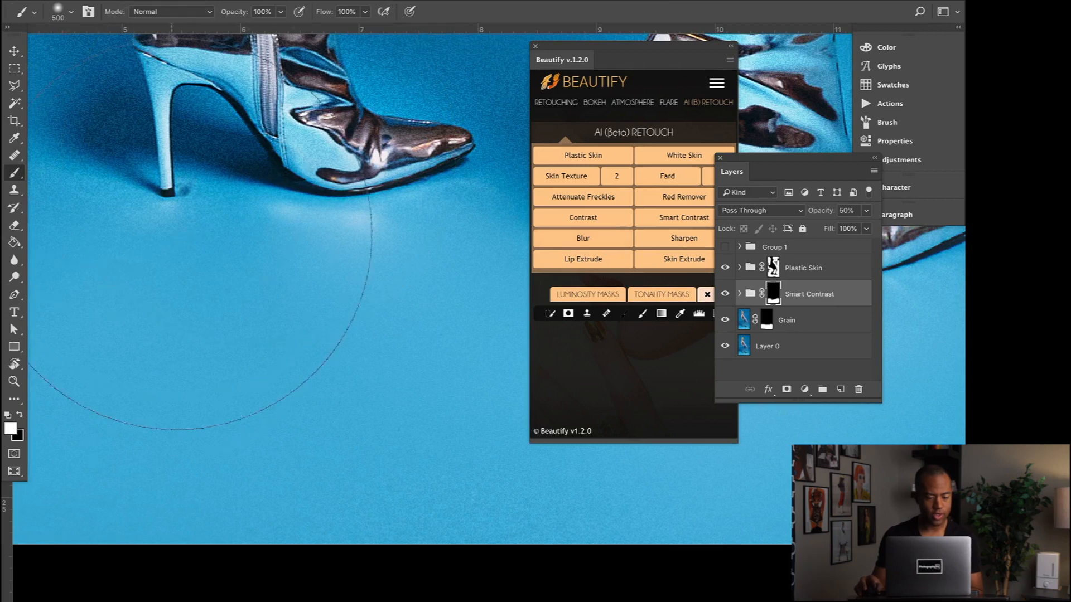
# - Compare the Smart Contrast group's effect on the lower half of the photo from a zoomed-out view
pyautogui.press('super+minus')
pyautogui.press('super+minus')
pyautogui.press('super+minus')
pyautogui.press('super+minus')
pyautogui.press('super+minus')
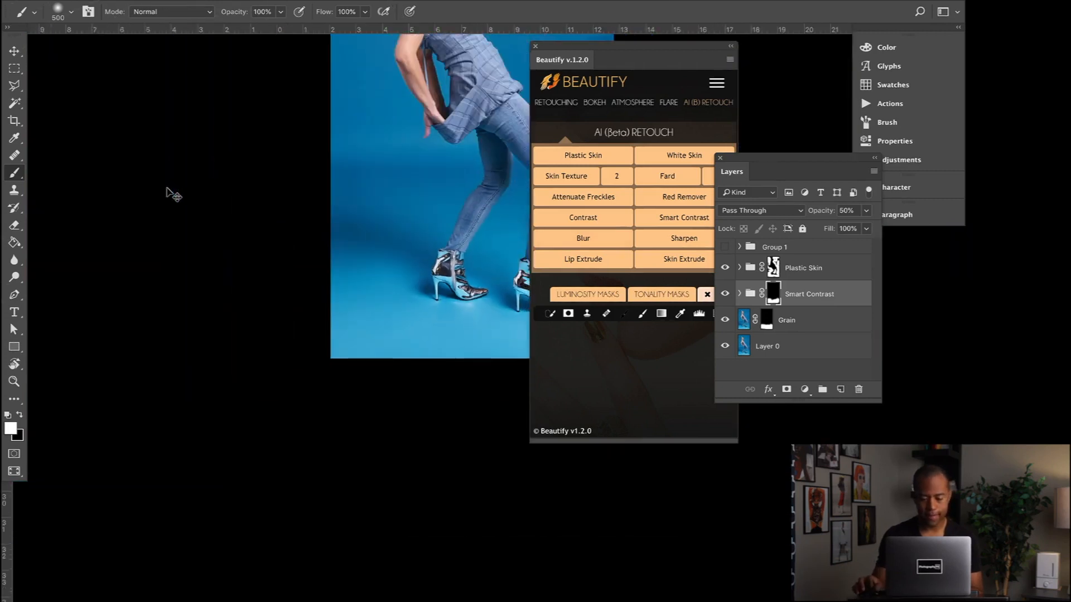
pyautogui.hscroll(8, 335, 262)
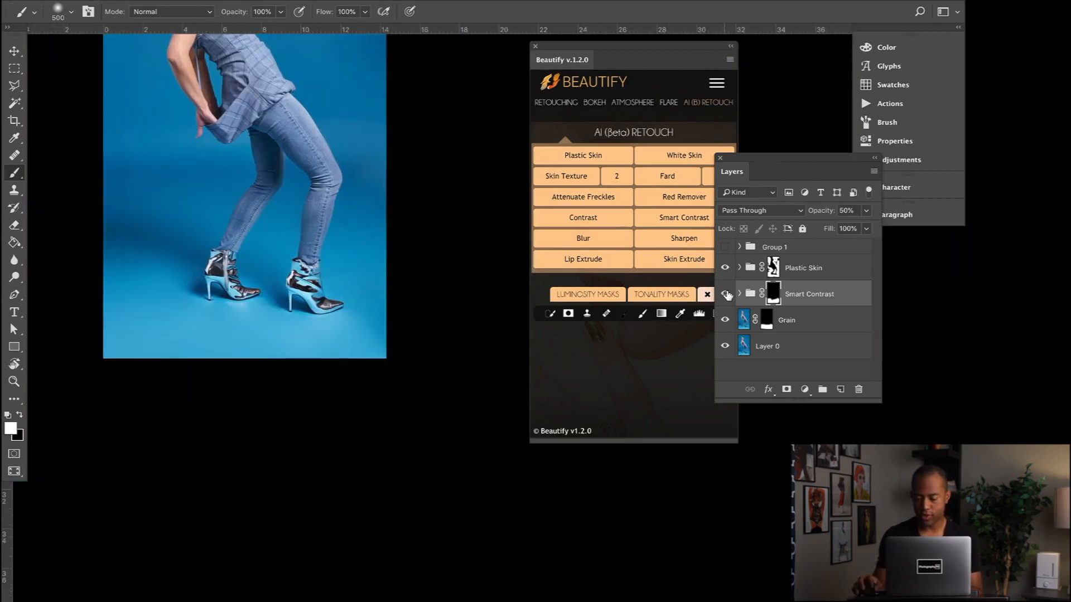
pyautogui.click(731, 304)
pyautogui.click(731, 304)
pyautogui.click(731, 305)
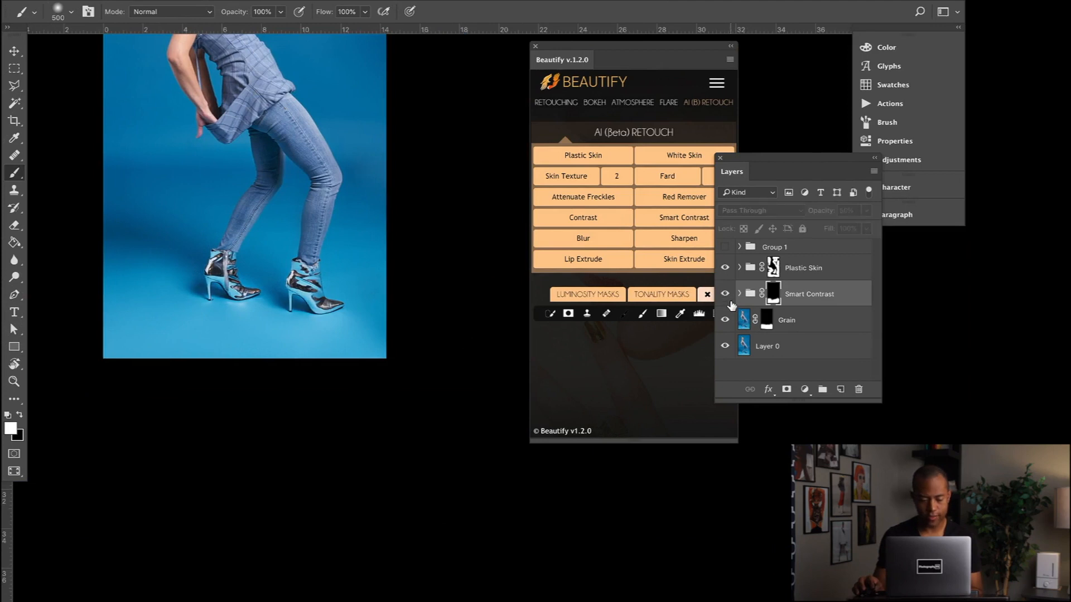
pyautogui.click(731, 305)
# - Group the Plastic Skin, Smart Contrast and Grain layers together above Layer 0
pyautogui.scroll(5, 343, 273)
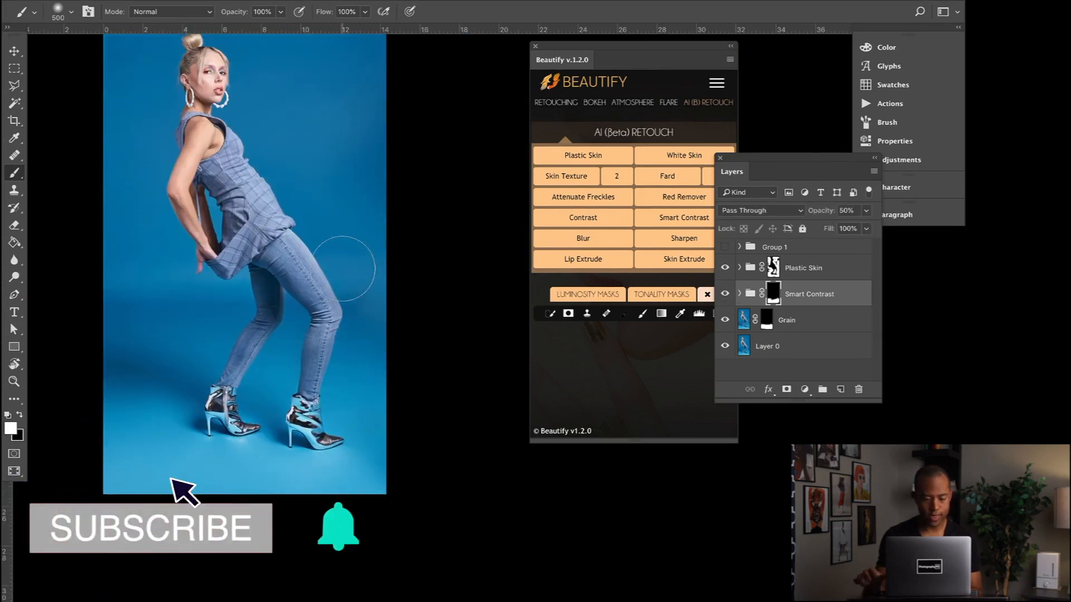
pyautogui.hotkey('ctrl', '-')
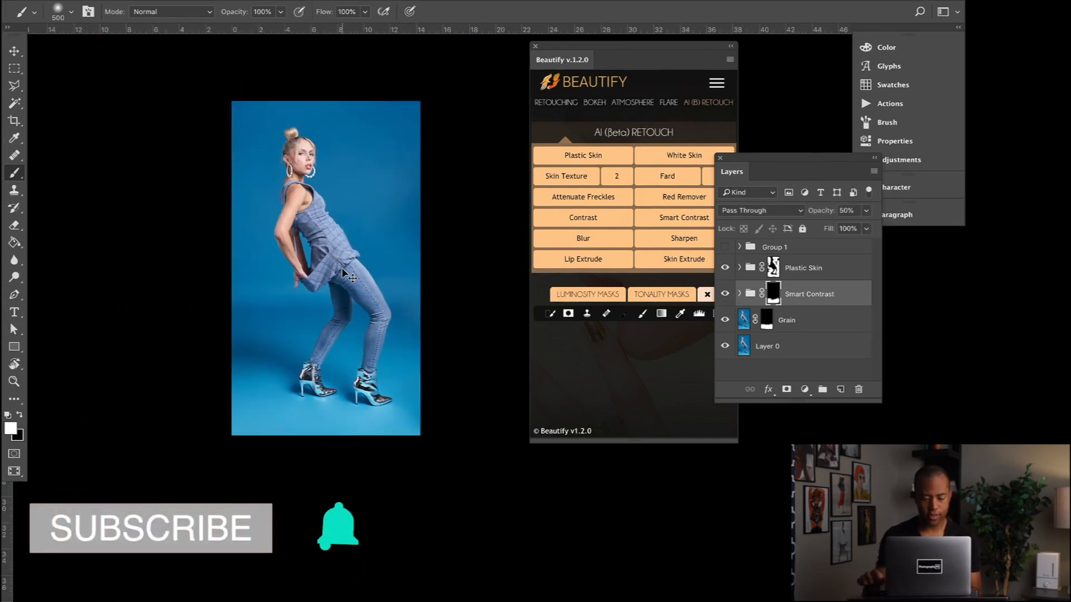
pyautogui.click(828, 272)
pyautogui.keyDown('shift'); pyautogui.click(806, 319); pyautogui.keyUp('shift')
pyautogui.hotkey('ctrl', 'g')
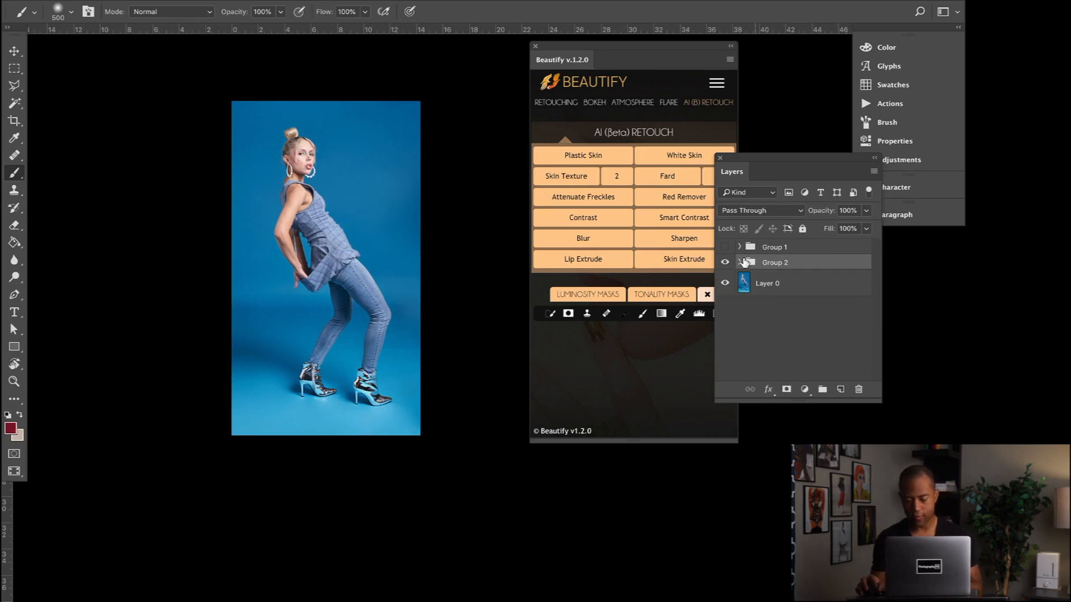
# - Compare the whole photo before and after the backdrop retouch by hiding and showing the new group
pyautogui.click(726, 263)
pyautogui.click(725, 263)
pyautogui.click(726, 263)
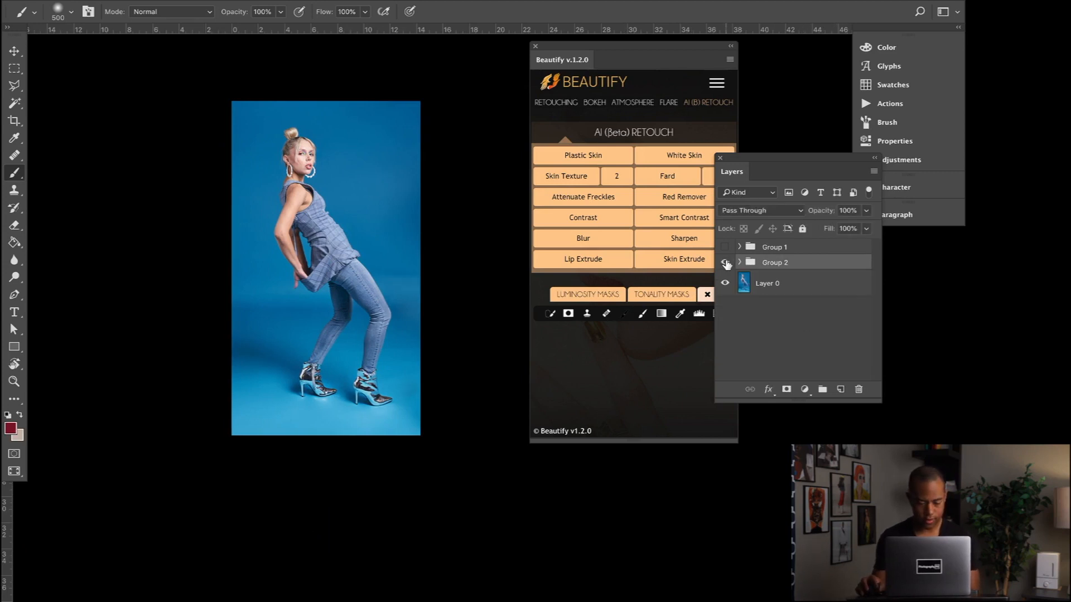
pyautogui.click(726, 263)
pyautogui.click(726, 263)
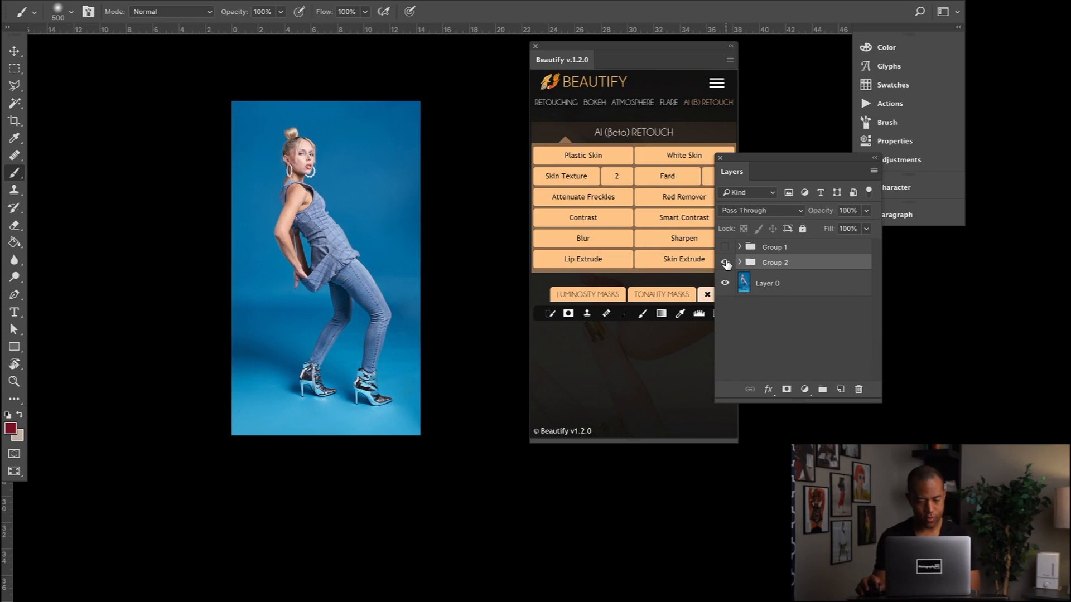
pyautogui.click(726, 264)
pyautogui.click(726, 264)
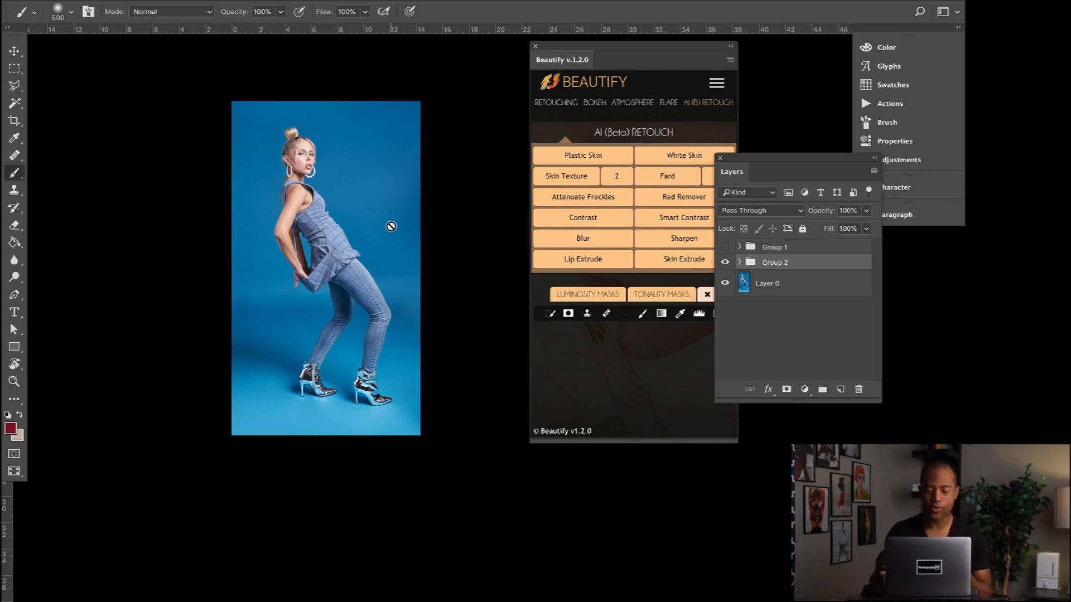
pyautogui.hscroll(2, 386, 232)
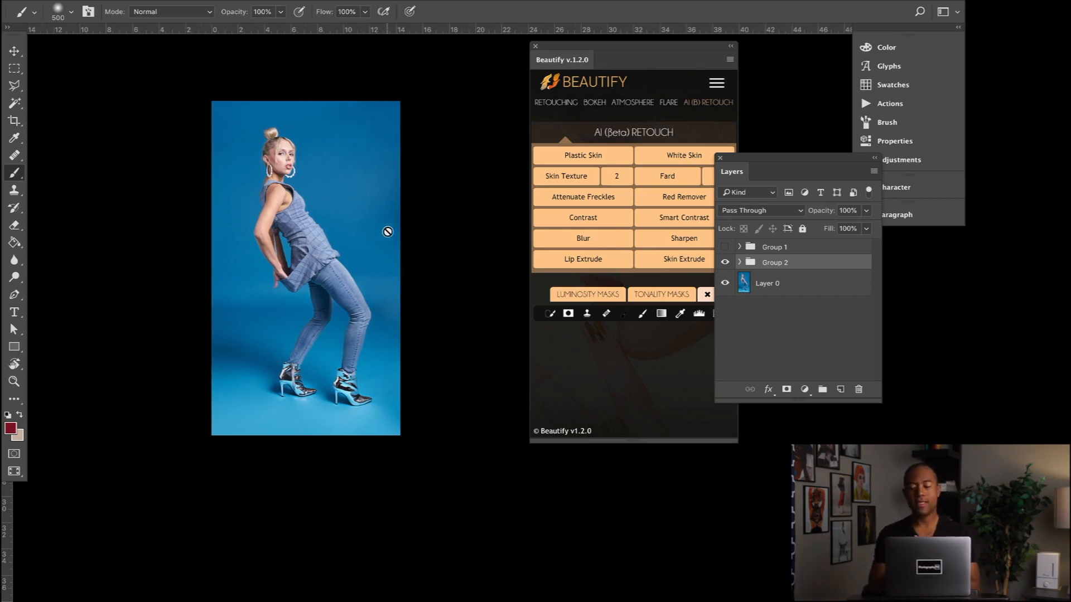